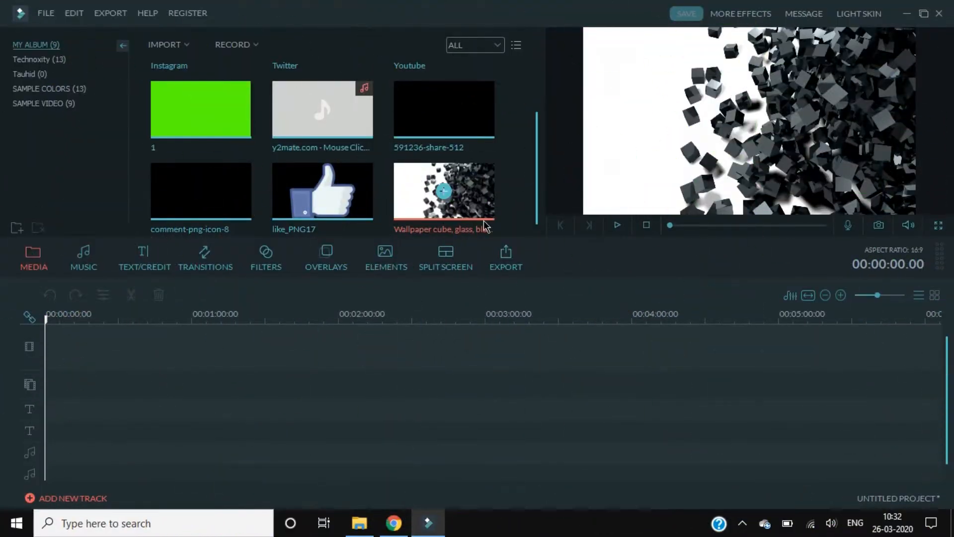
# Add the green '1' colour clip and delete the white clip from the timeline
pyautogui.click(201, 110)
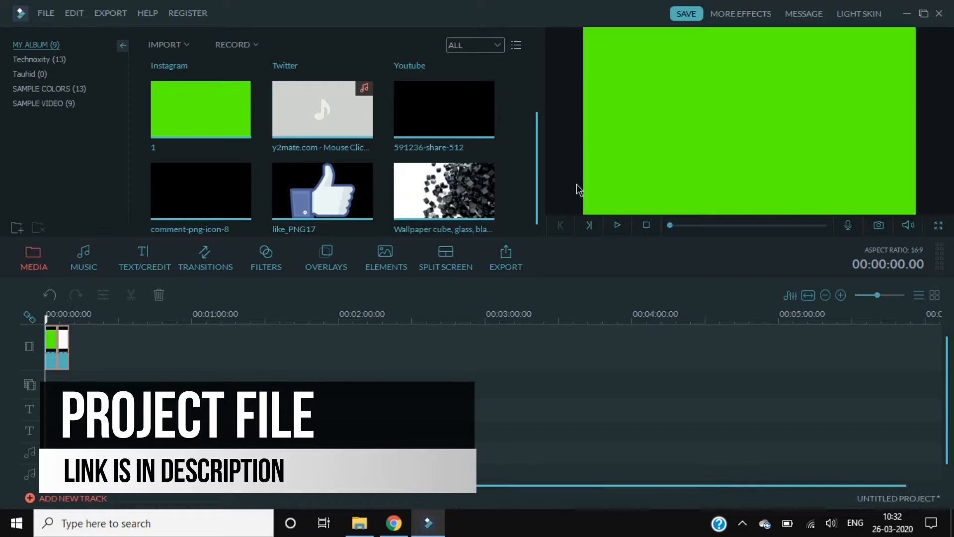
pyautogui.moveTo(45, 357); pyautogui.dragTo(66, 366)
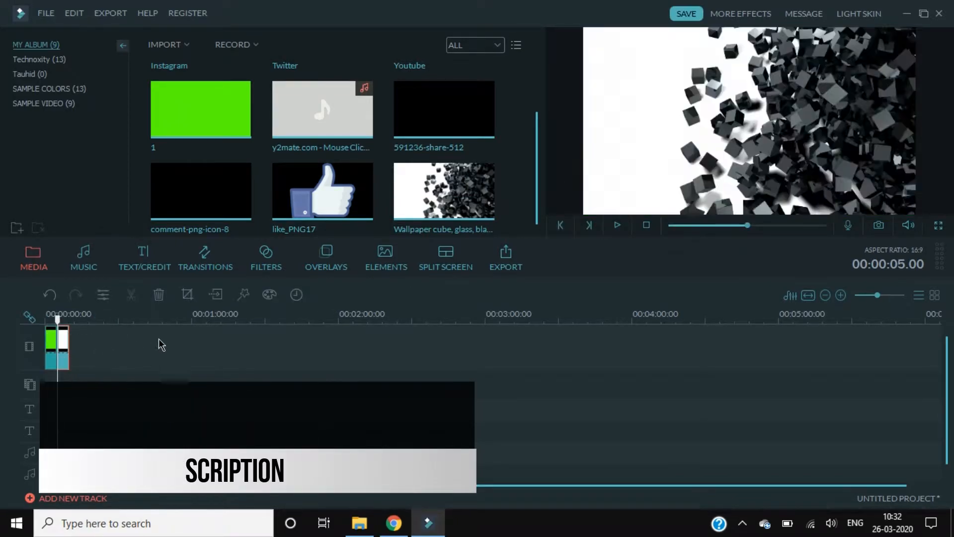
pyautogui.press('Delete')
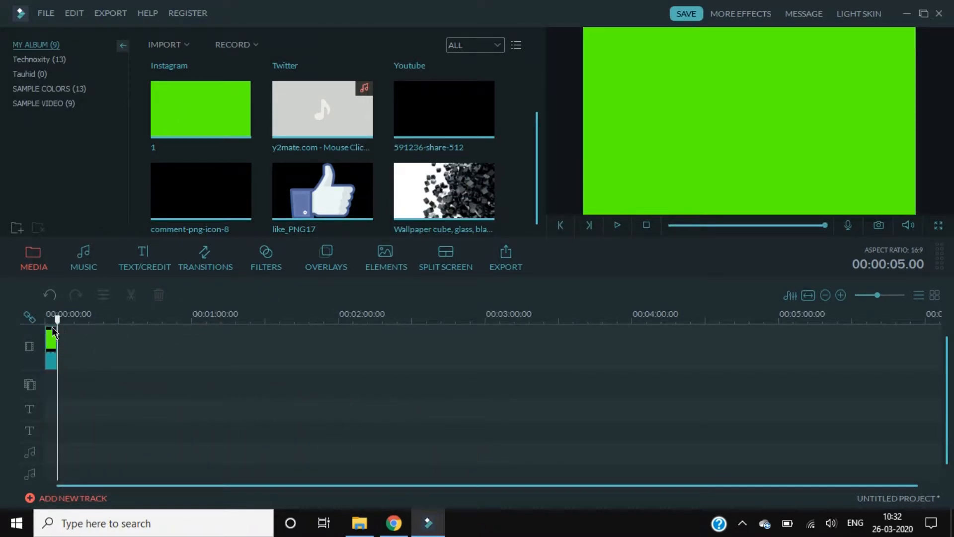
# Set the green clip's duration to 00:00:03.00
pyautogui.click(50, 334)
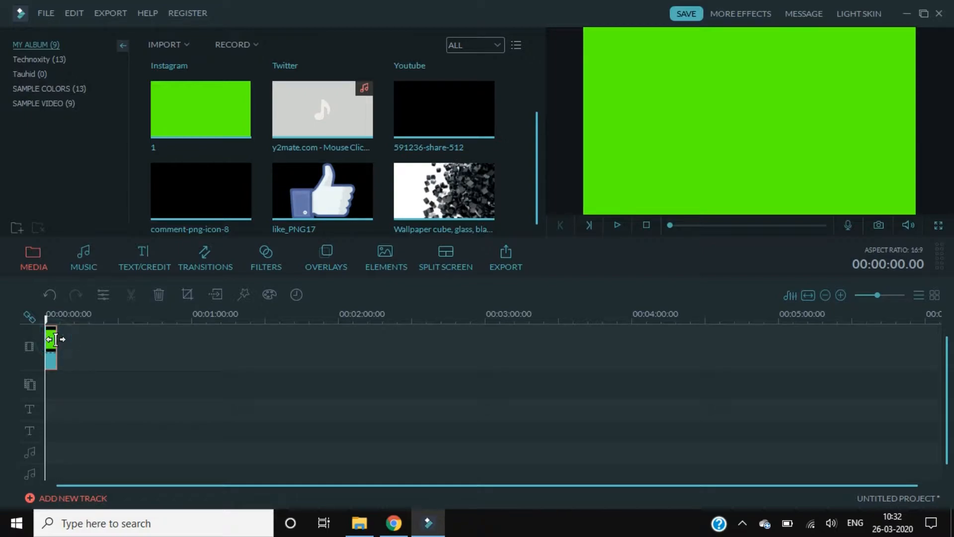
pyautogui.doubleClick(52, 343)
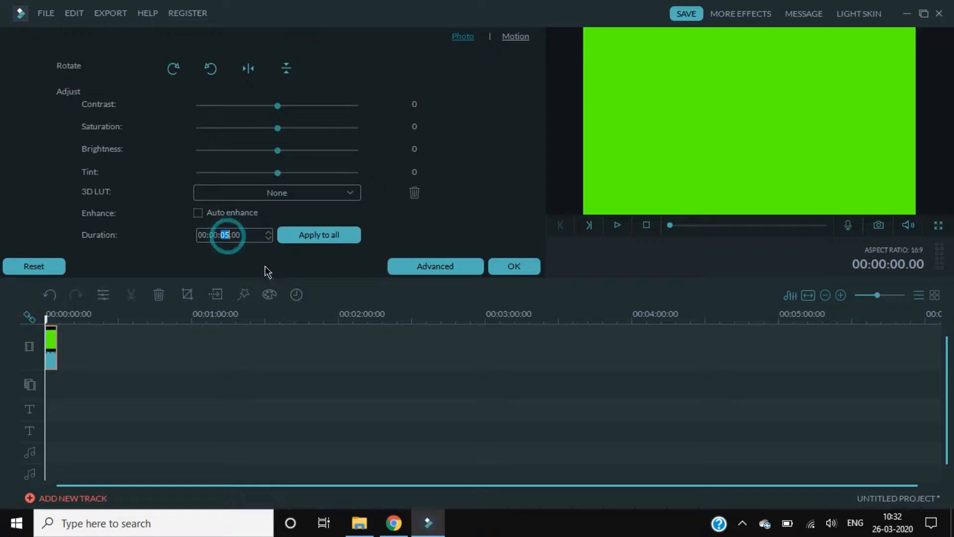
pyautogui.write('03')
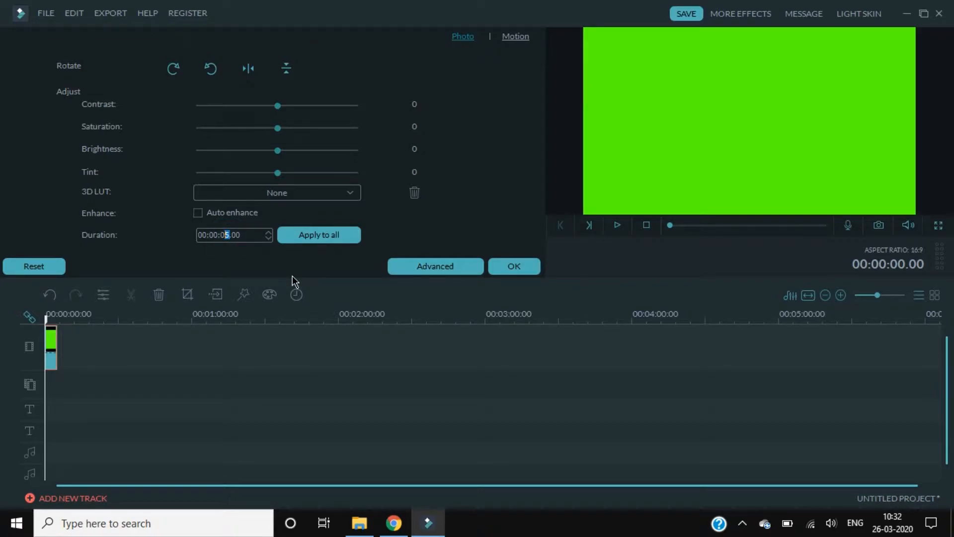
pyautogui.click(516, 264)
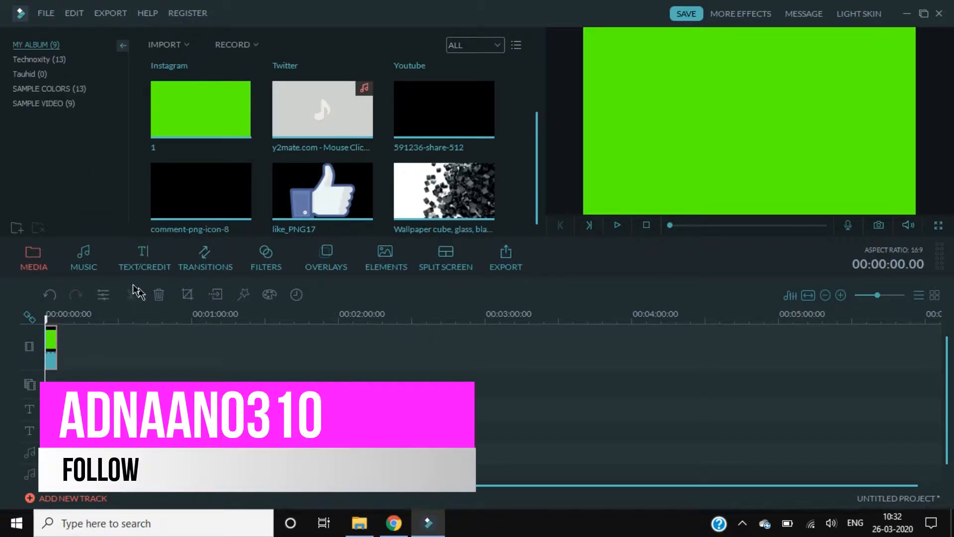
# Put the Lower 3rd 1 title at 0:00 on the text track and open it in Advanced Text Edit
pyautogui.click(140, 268)
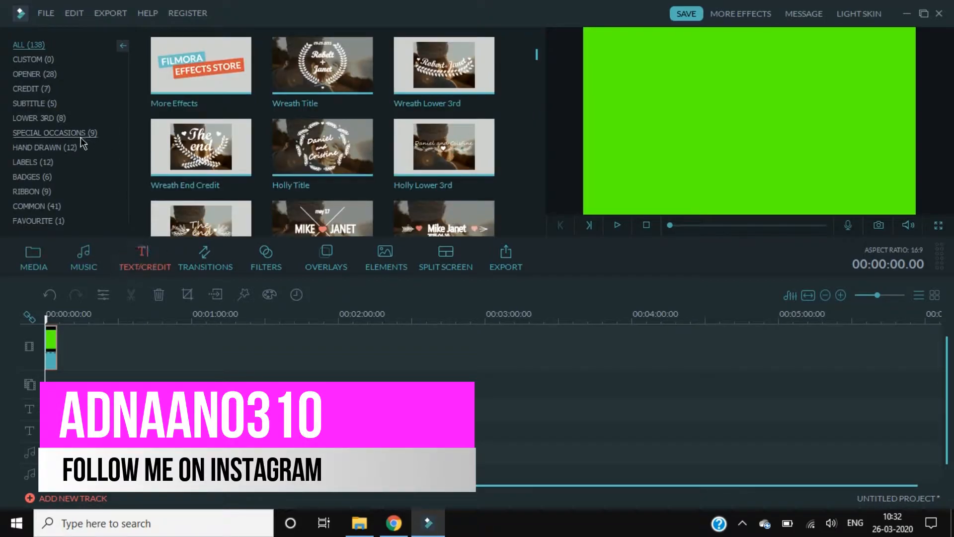
pyautogui.click(45, 119)
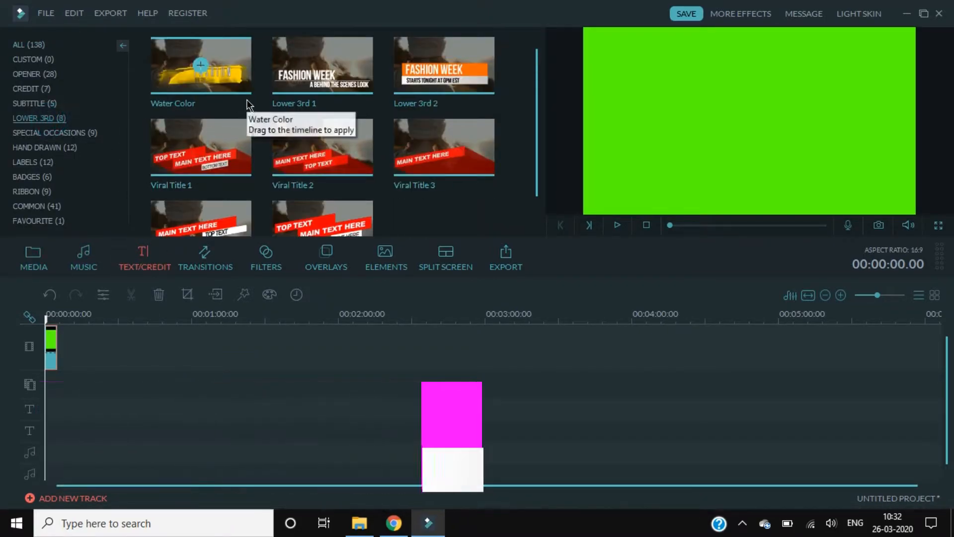
pyautogui.moveTo(288, 70); pyautogui.dragTo(231, 250)
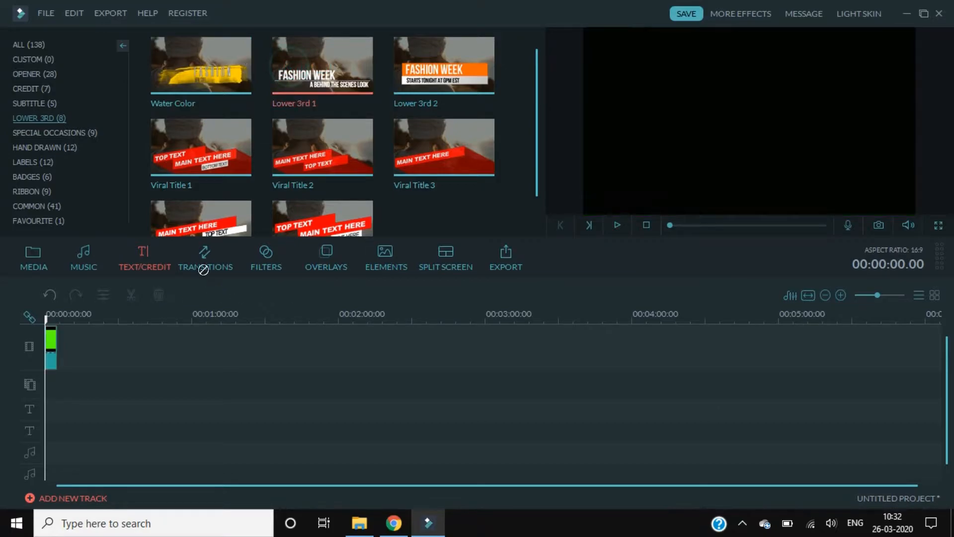
pyautogui.moveTo(53, 380); pyautogui.dragTo(60, 405)
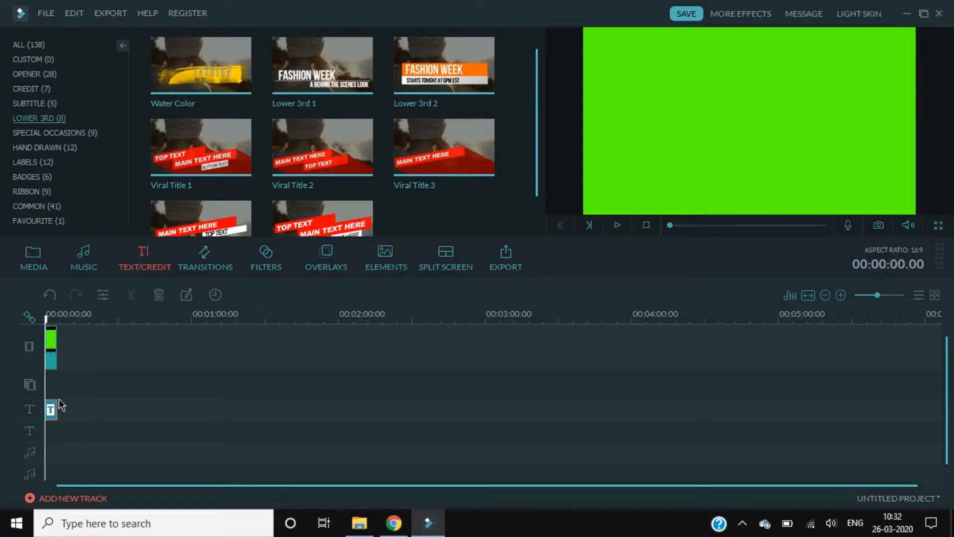
pyautogui.doubleClick(51, 410)
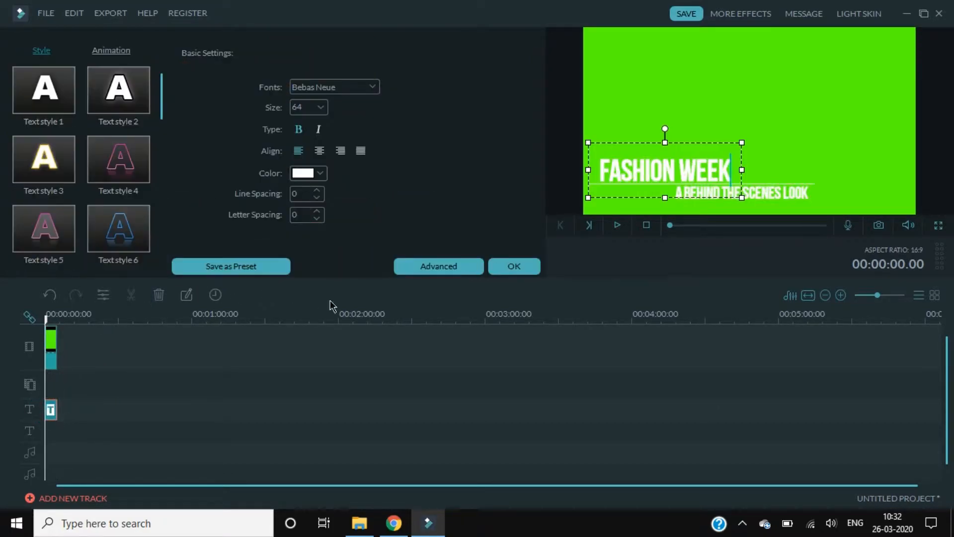
pyautogui.click(425, 266)
# Delete the subtitle and Line elements, move FASHION WEEK to the start, and begin adding an image
pyautogui.click(577, 269)
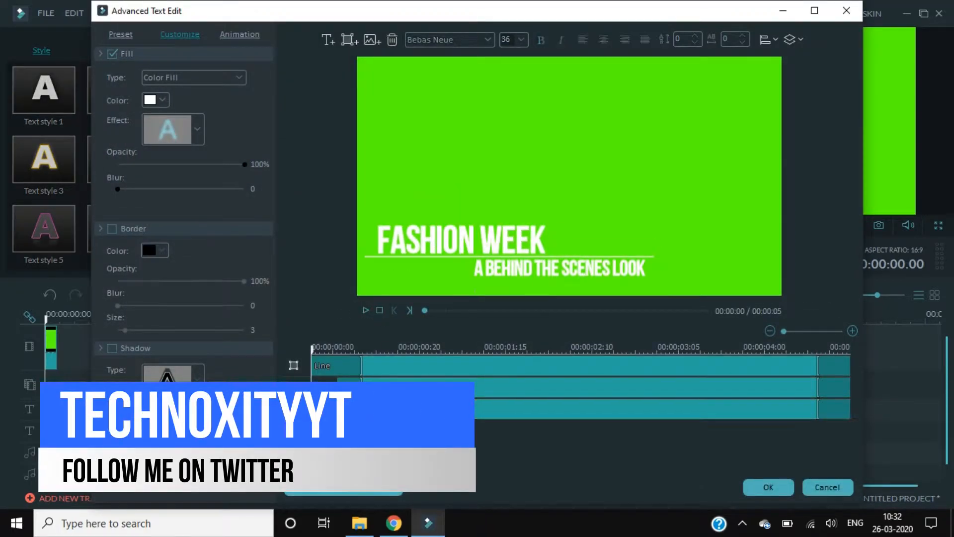
pyautogui.press('Delete')
pyautogui.click(422, 368)
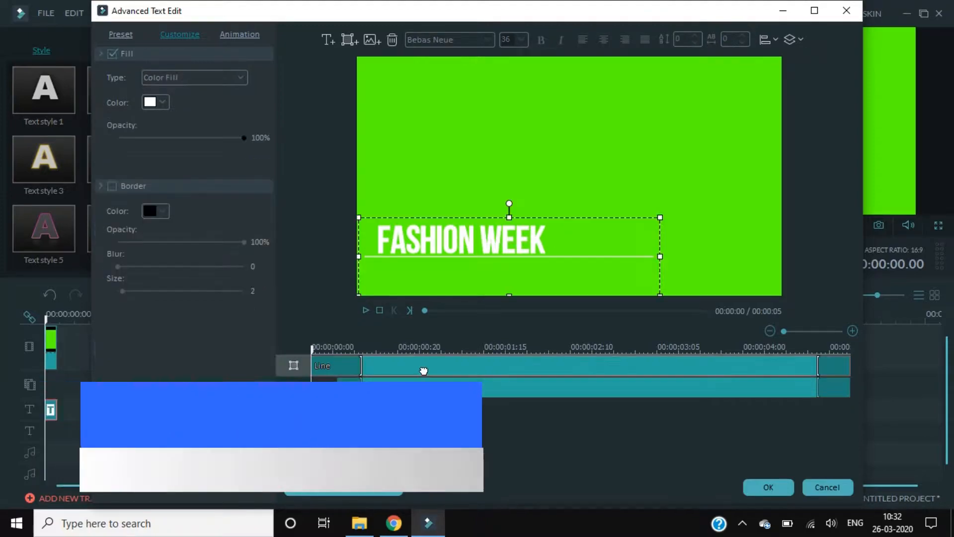
pyautogui.press('Delete')
pyautogui.moveTo(422, 366); pyautogui.dragTo(396, 370)
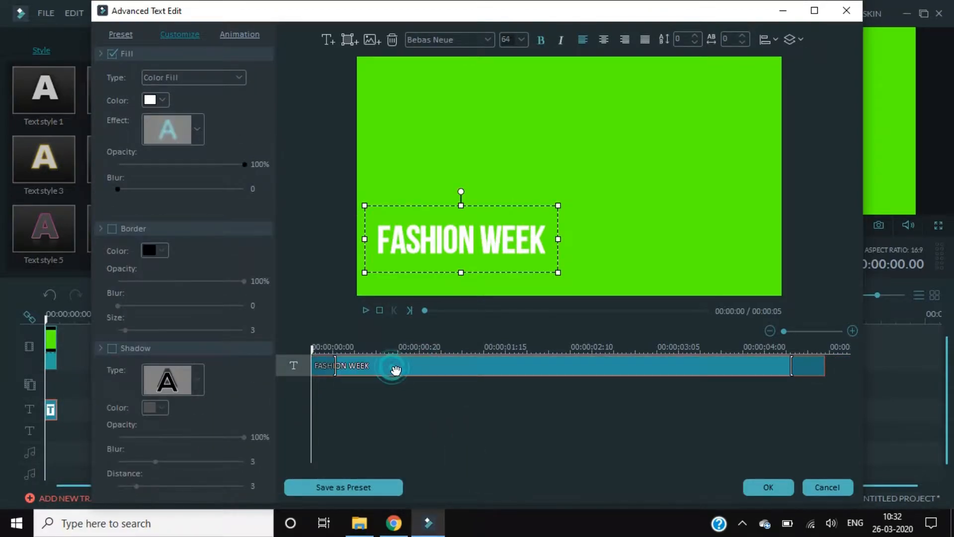
pyautogui.click(381, 44)
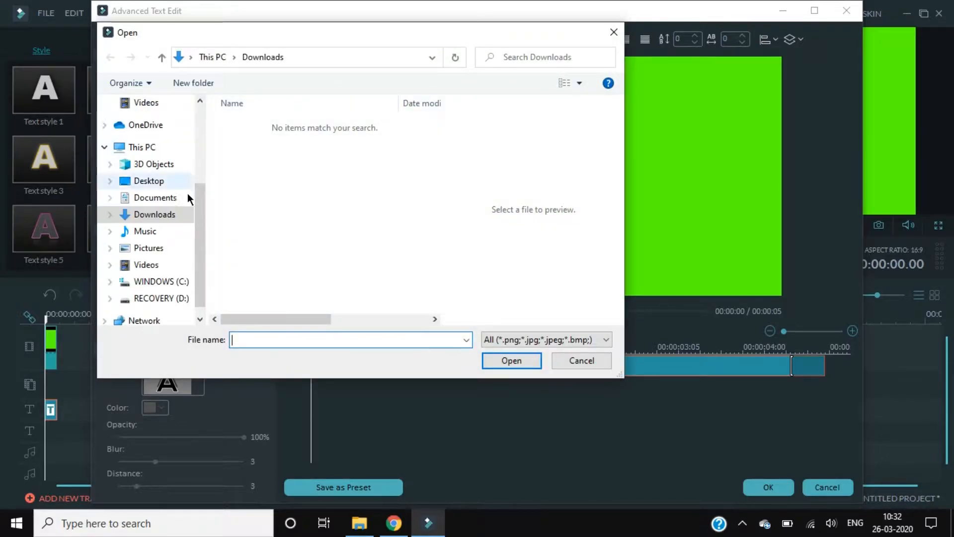
# Insert Instagram.png from the Desktop's Technoxity folder into the title
pyautogui.click(168, 183)
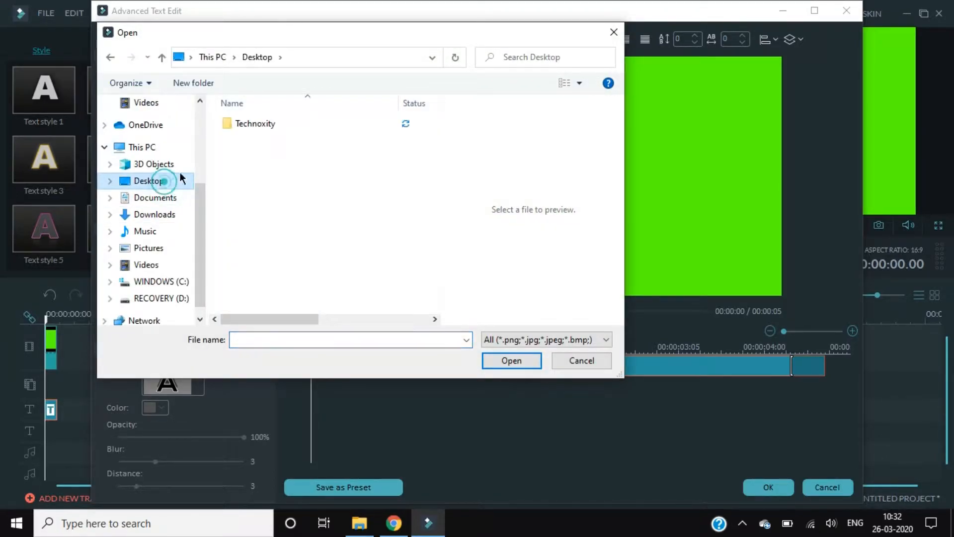
pyautogui.click(247, 123)
pyautogui.doubleClick(247, 123)
pyautogui.scroll(-5, 338, 145)
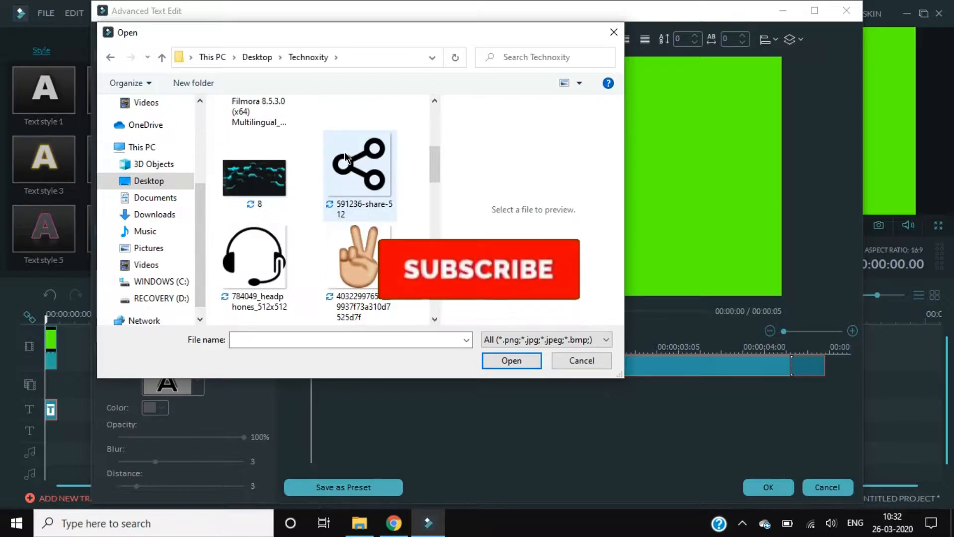
pyautogui.scroll(-5, 345, 159)
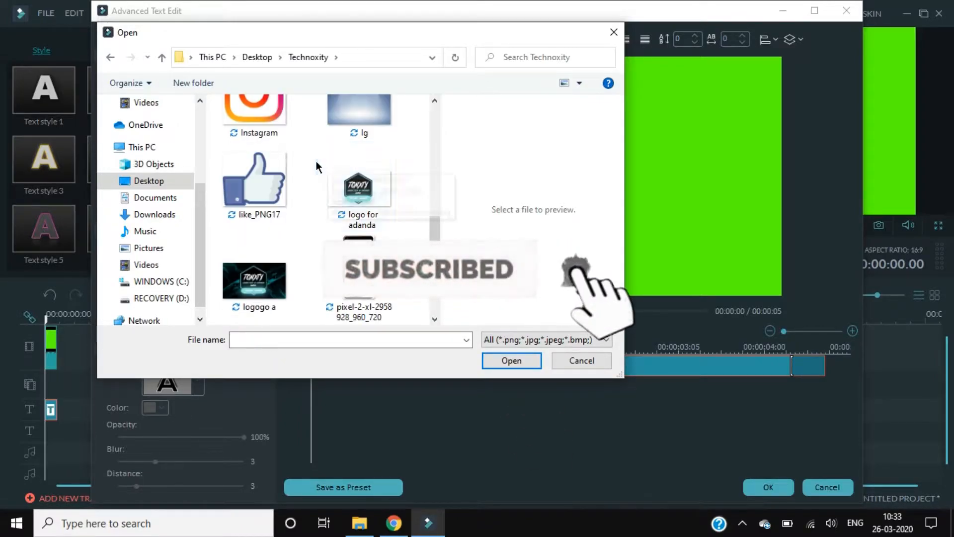
pyautogui.click(248, 134)
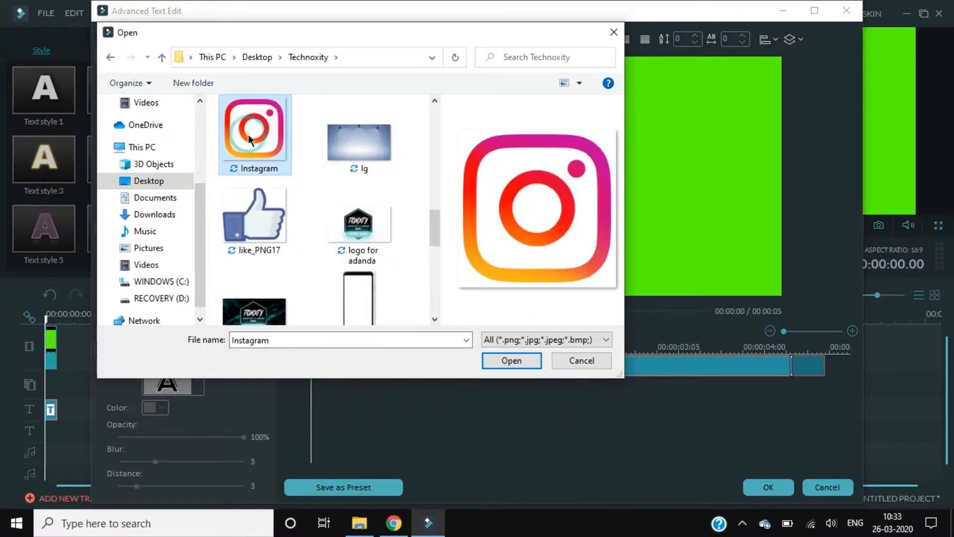
pyautogui.click(511, 360)
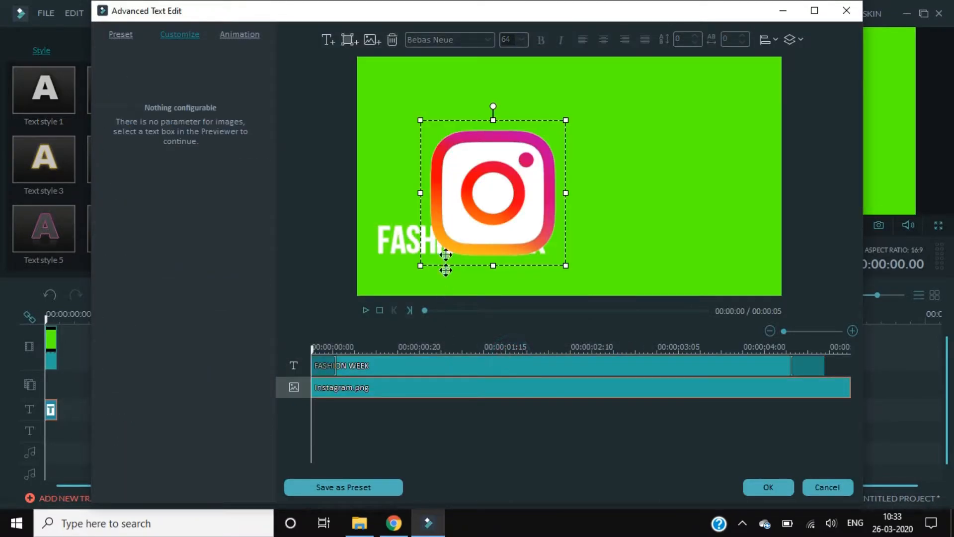
# Shrink the Instagram logo to a small icon placed just left of the FASHION WEEK text
pyautogui.moveTo(488, 209); pyautogui.dragTo(452, 212)
pyautogui.moveTo(534, 122); pyautogui.dragTo(539, 205)
pyautogui.click(419, 366)
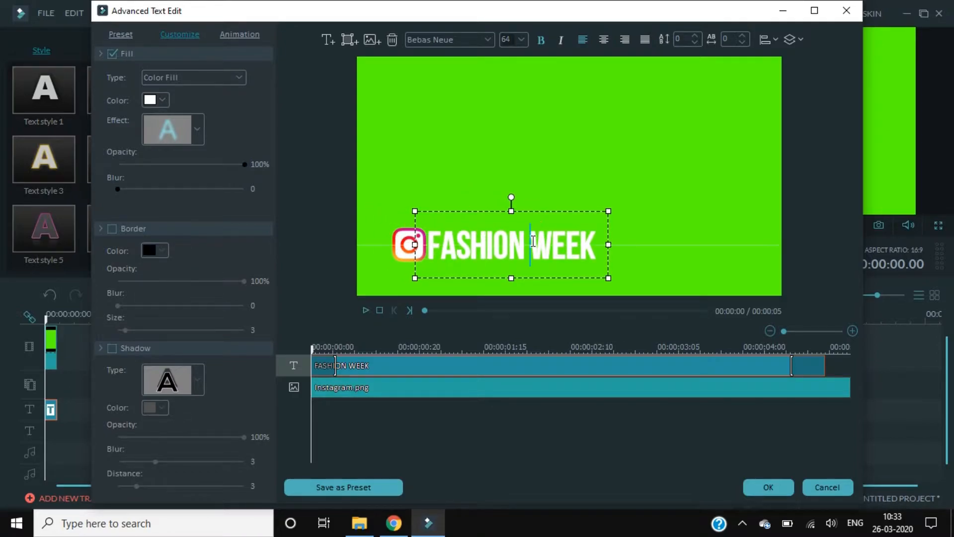
# Replace the FASHION WEEK wording with the creator's Instagram handle
pyautogui.moveTo(596, 244); pyautogui.dragTo(400, 250)
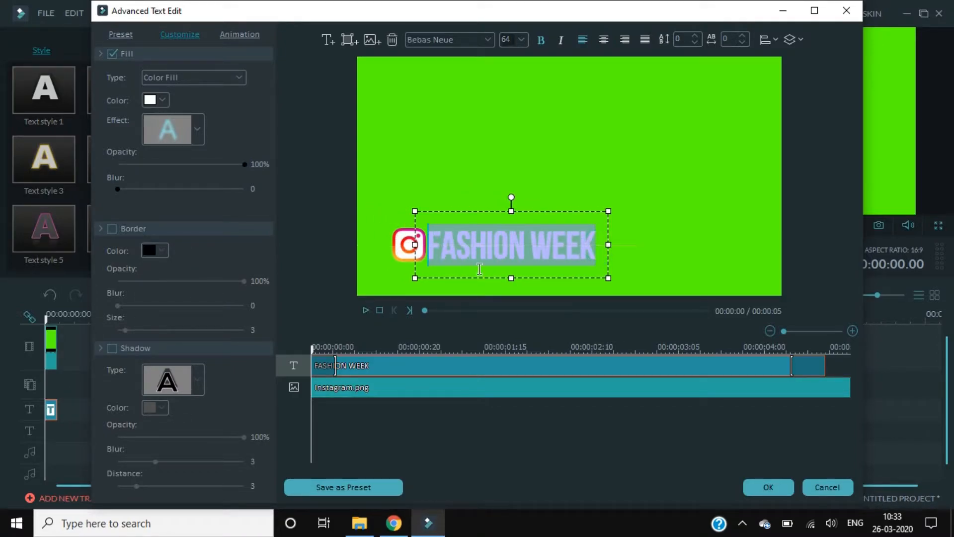
pyautogui.write('adna')
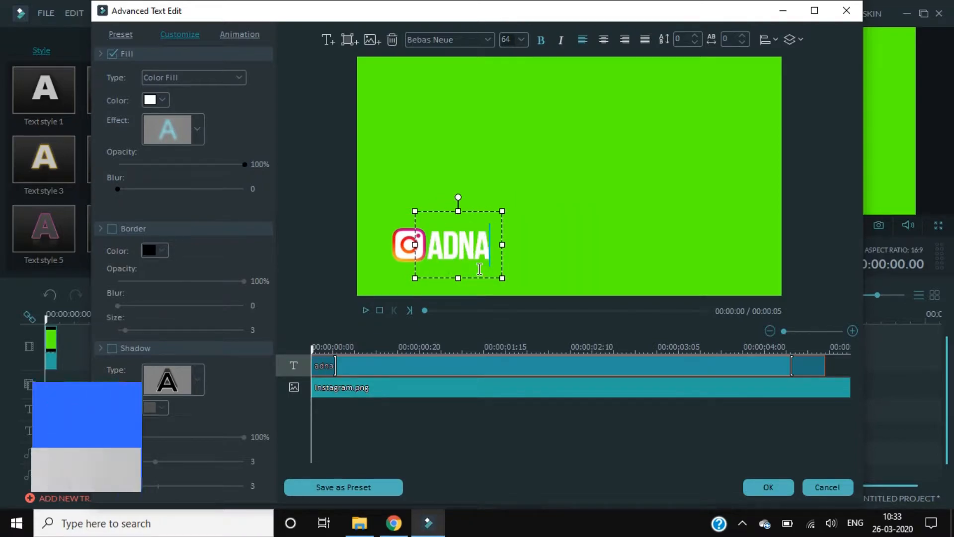
pyautogui.write('an0310')
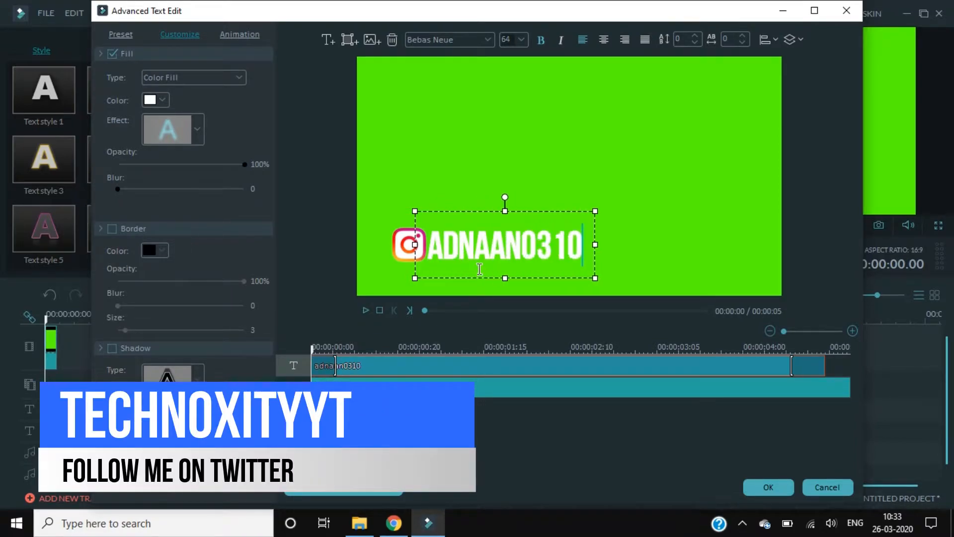
pyautogui.moveTo(592, 254); pyautogui.dragTo(428, 256)
pyautogui.write('your')
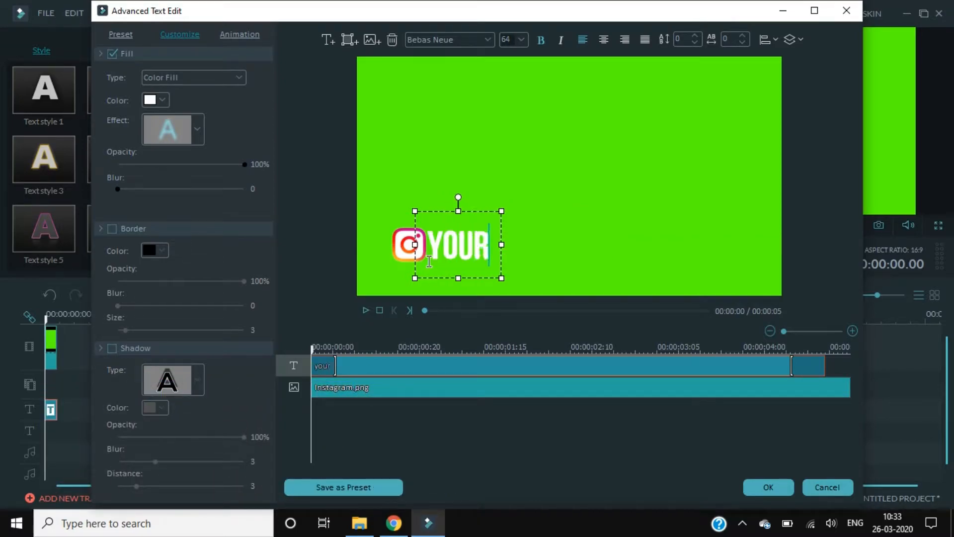
pyautogui.write(' text he')
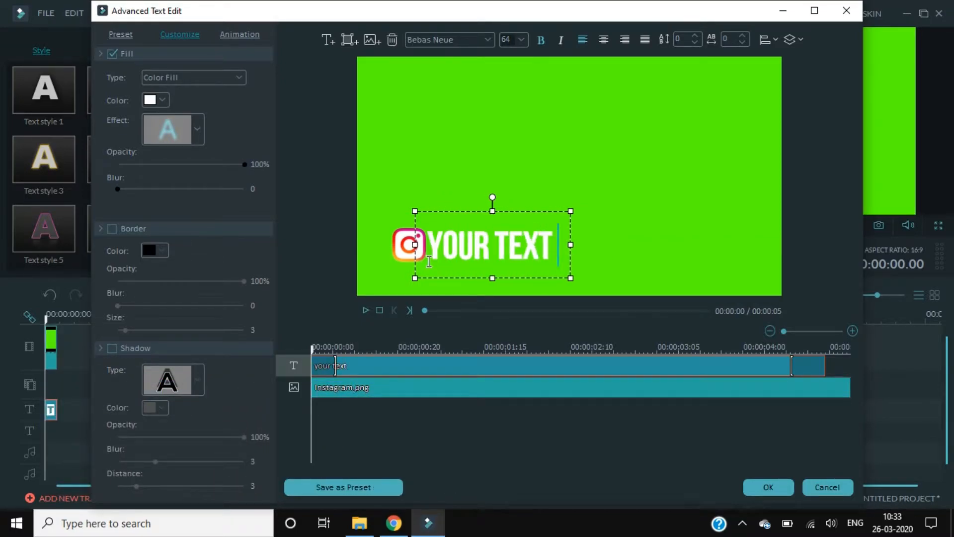
pyautogui.write('re')
pyautogui.press('BackSpace')
pyautogui.press('BackSpace')
pyautogui.press('BackSpace')
pyautogui.press('BackSpace')
pyautogui.press('BackSpace')
pyautogui.press('BackSpace')
pyautogui.press('BackSpace')
pyautogui.press('BackSpace')
pyautogui.press('BackSpace')
pyautogui.press('BackSpace')
pyautogui.press('BackSpace')
pyautogui.press('BackSpace')
pyautogui.press('BackSpace')
pyautogui.press('BackSpace')
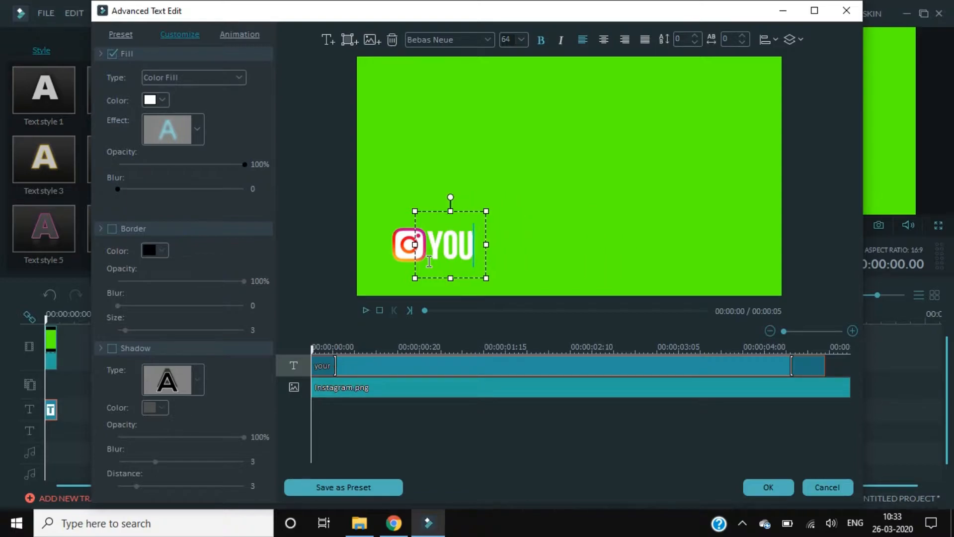
pyautogui.write('adnaan')
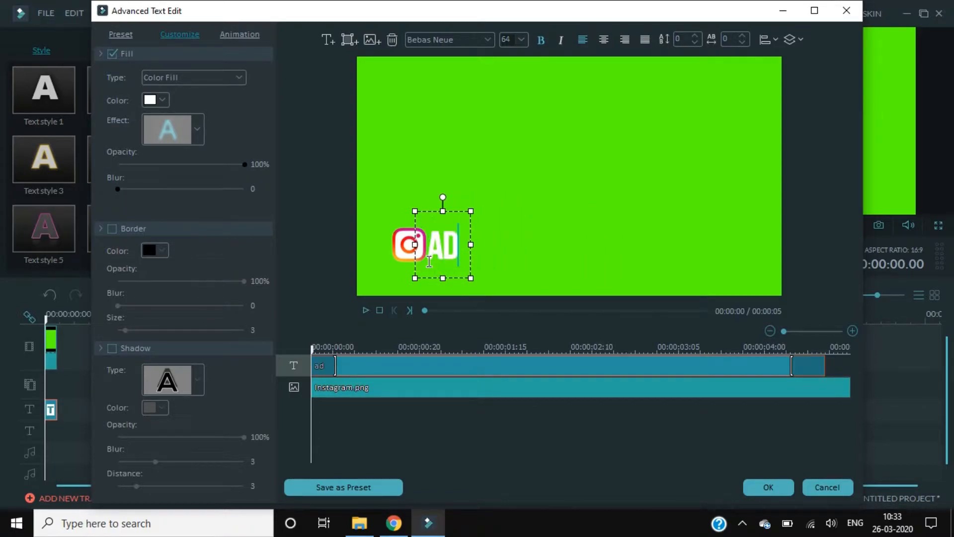
pyautogui.write('0310')
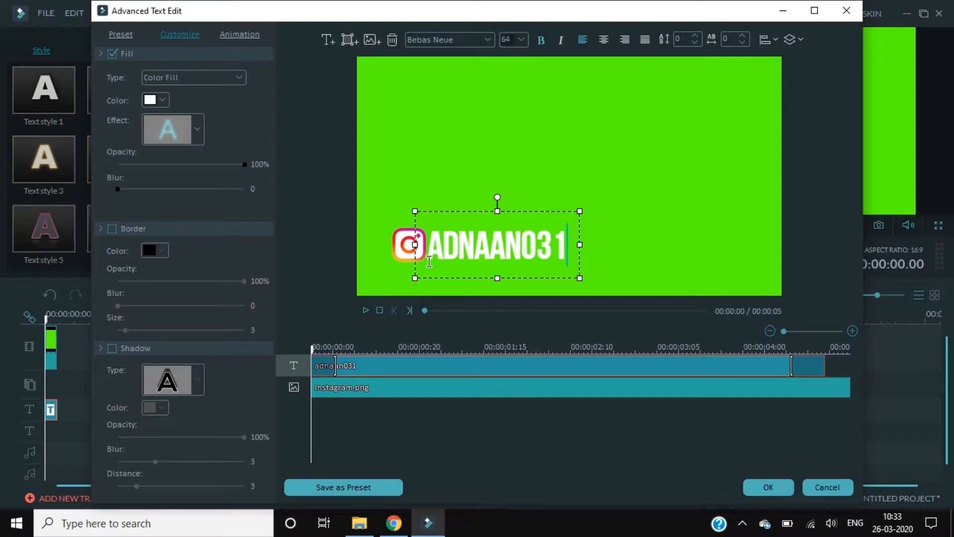
# Set the handle text in Berlin Sans FB Demi, shrink it and place it beside the logo
pyautogui.click(490, 46)
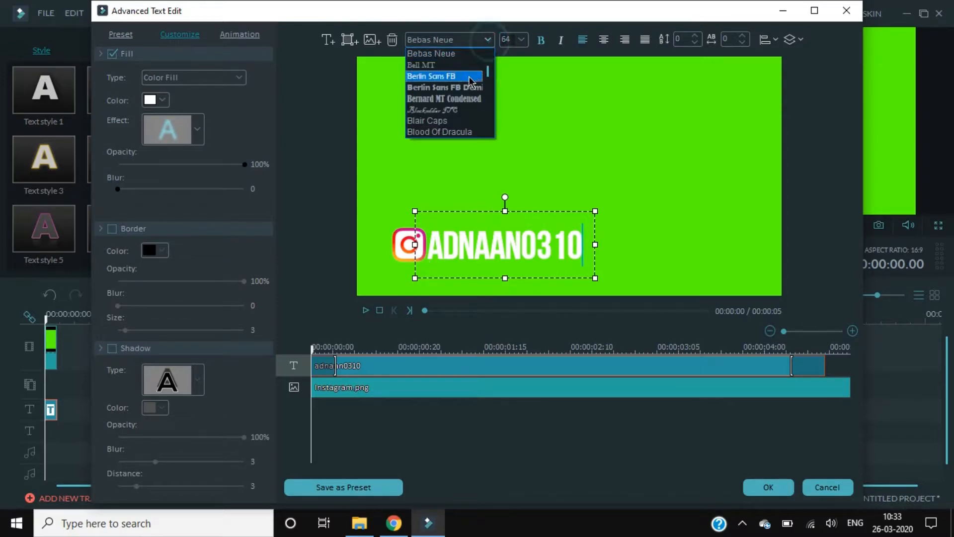
pyautogui.click(466, 88)
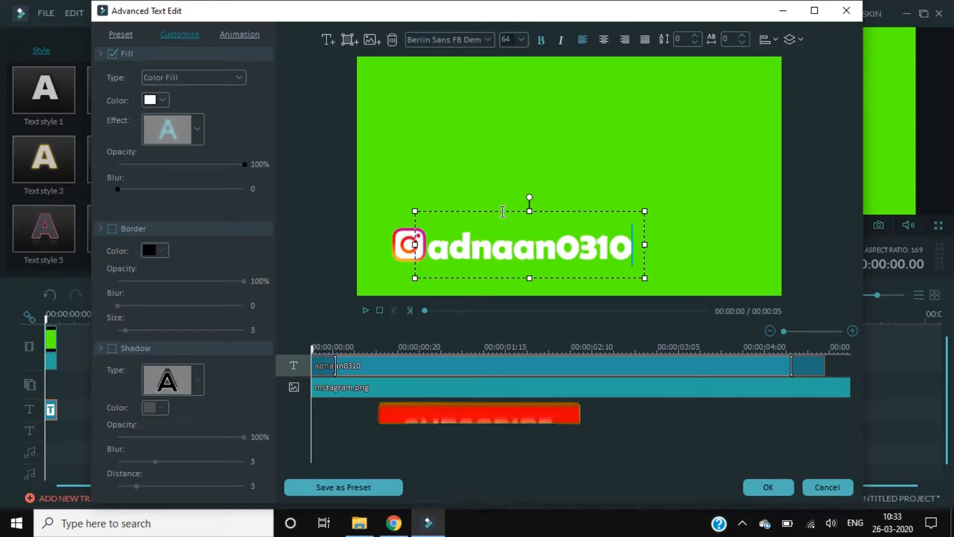
pyautogui.moveTo(502, 208); pyautogui.dragTo(506, 202)
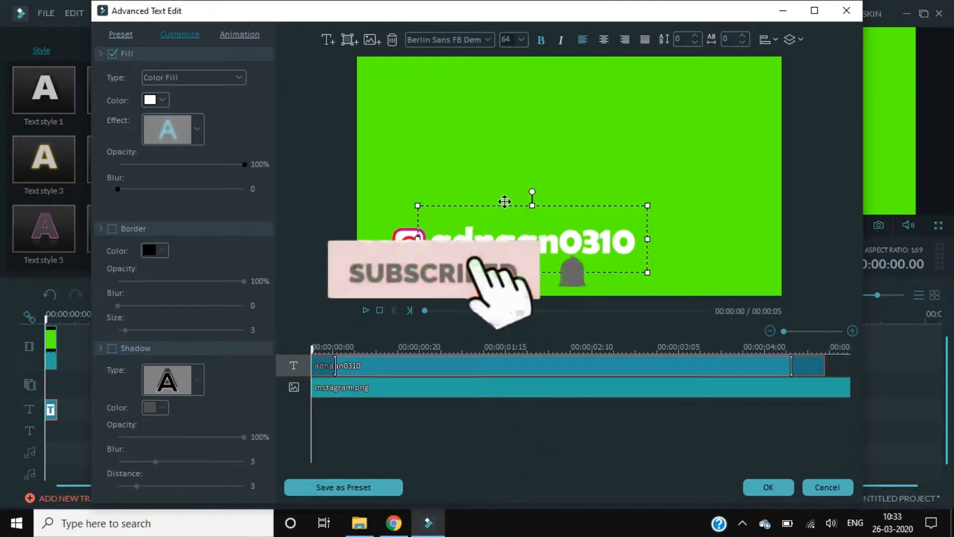
pyautogui.moveTo(486, 204); pyautogui.dragTo(499, 183)
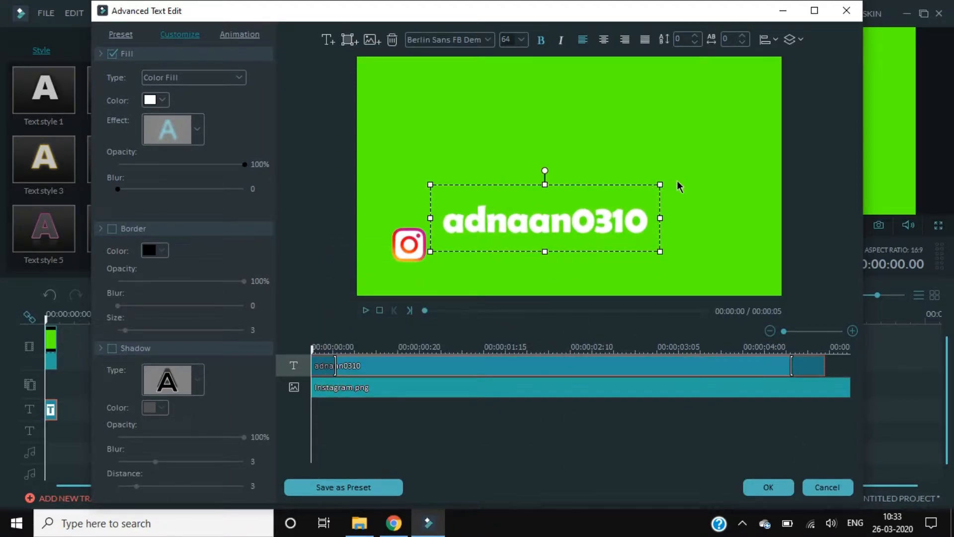
pyautogui.moveTo(660, 184); pyautogui.dragTo(587, 217)
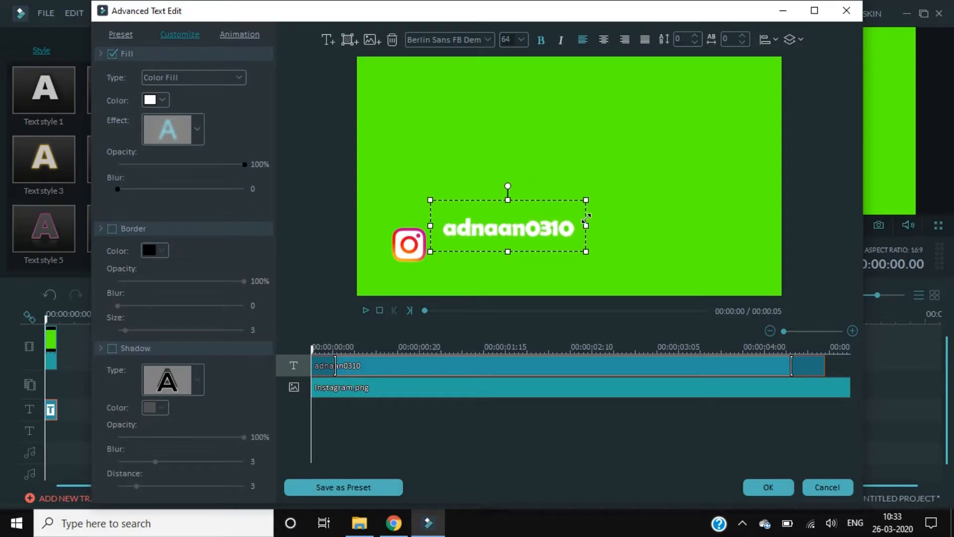
pyautogui.moveTo(478, 193)
pyautogui.mouseDown()
pyautogui.moveTo(460, 211)
pyautogui.moveTo(469, 209)
pyautogui.mouseUp()
# Try Blair Caps, Bodoni MT Condensed and Britannic Bold fonts, nudging the text toward the logo
pyautogui.click(478, 40)
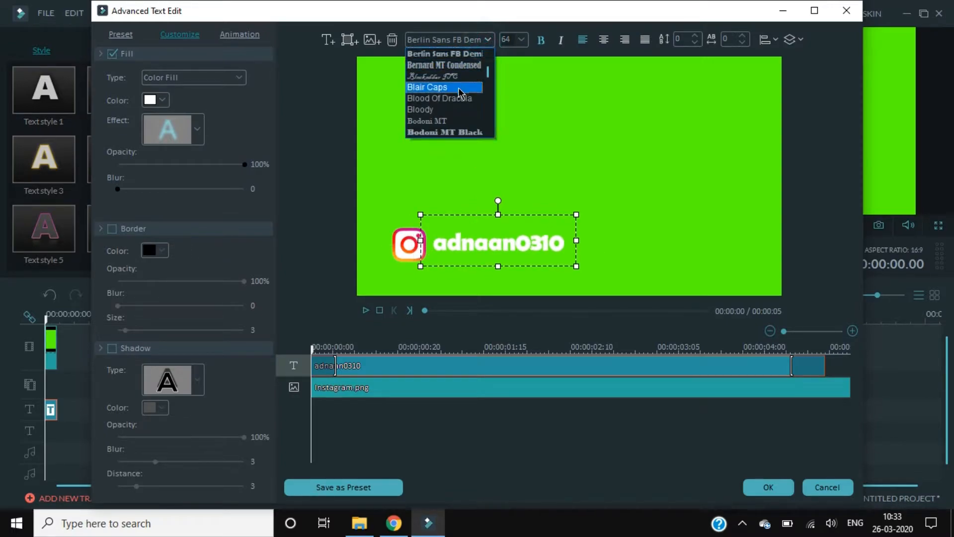
pyautogui.click(457, 89)
pyautogui.click(460, 40)
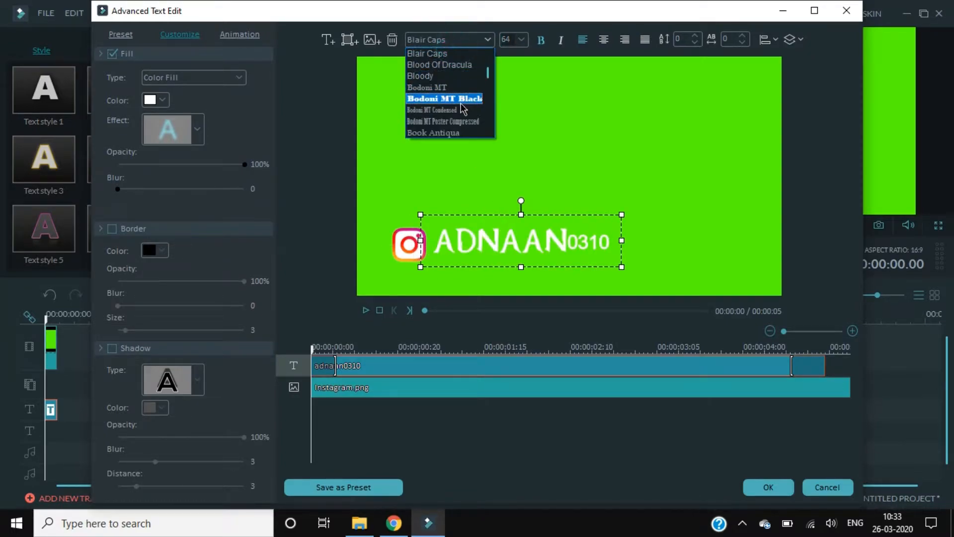
pyautogui.click(460, 110)
pyautogui.click(454, 41)
pyautogui.click(460, 110)
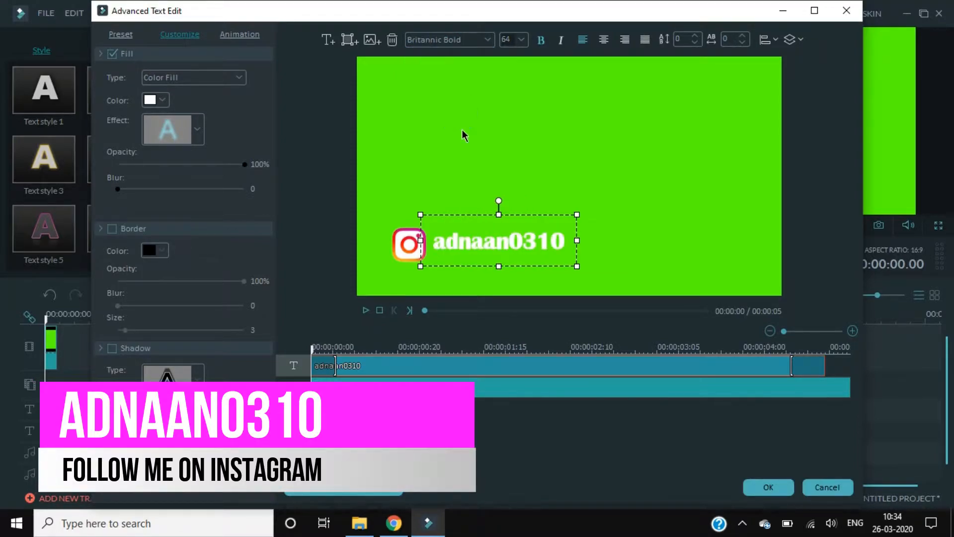
pyautogui.moveTo(466, 212); pyautogui.dragTo(462, 213)
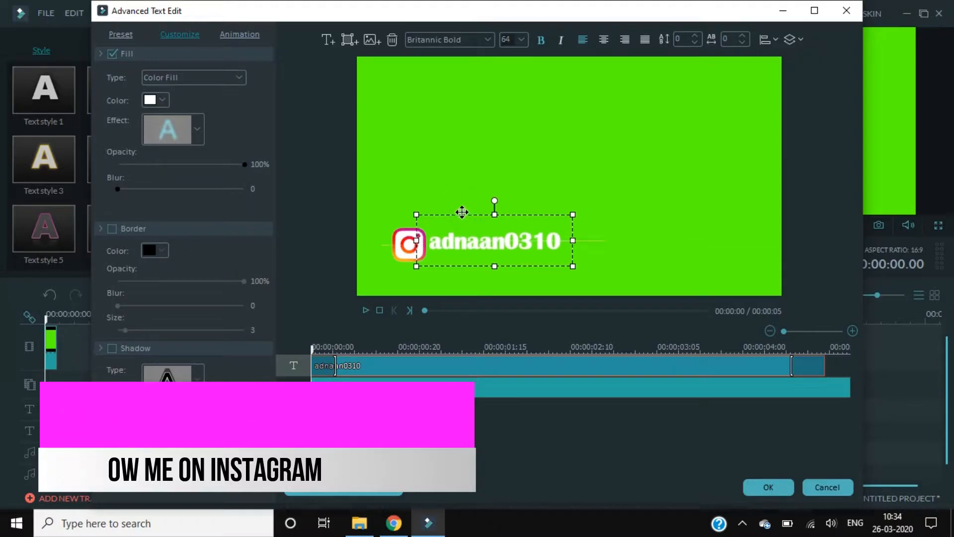
# After trying Cambria and Copperplate Gothic, settle on Cooper Black and align the text with the logo
pyautogui.click(472, 42)
pyautogui.scroll(-4, 448, 104)
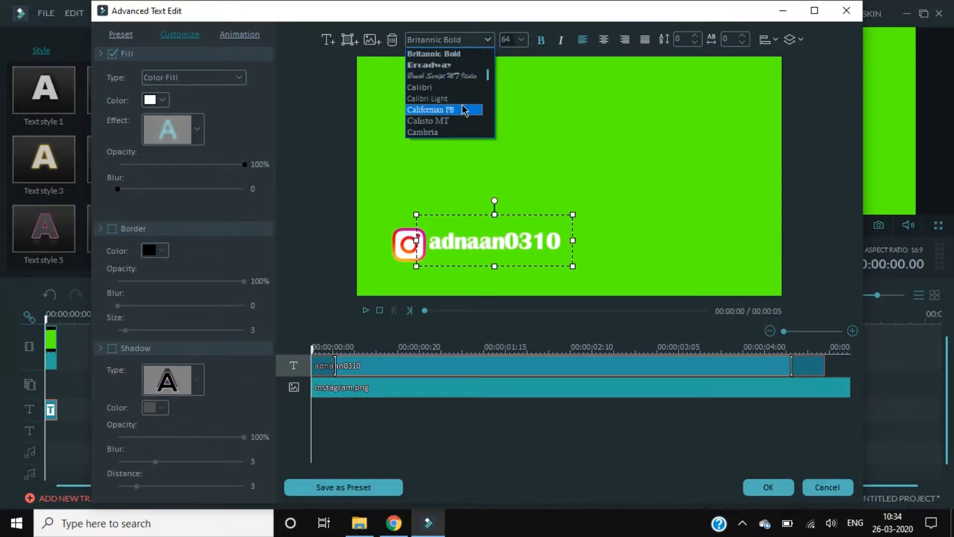
pyautogui.click(442, 100)
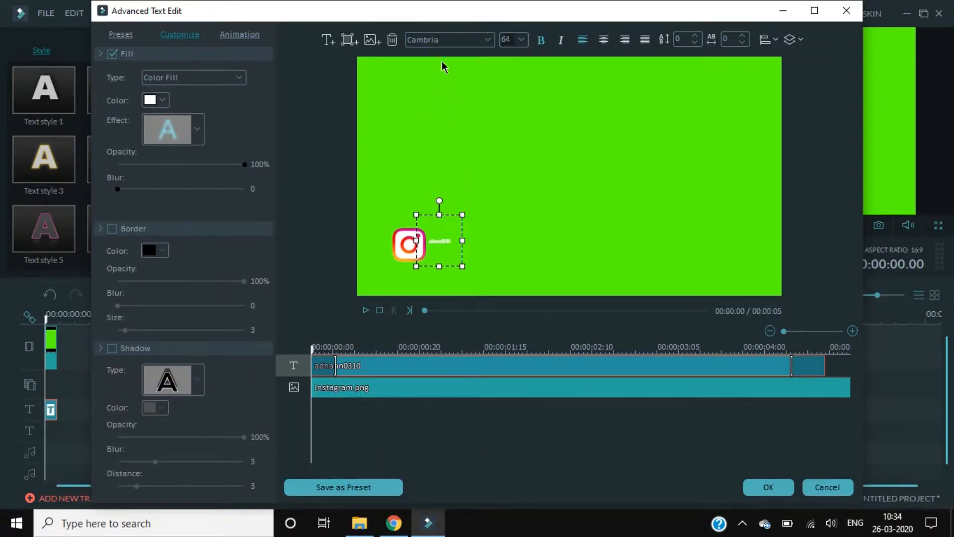
pyautogui.click(447, 40)
pyautogui.scroll(-3, 440, 114)
pyautogui.click(435, 94)
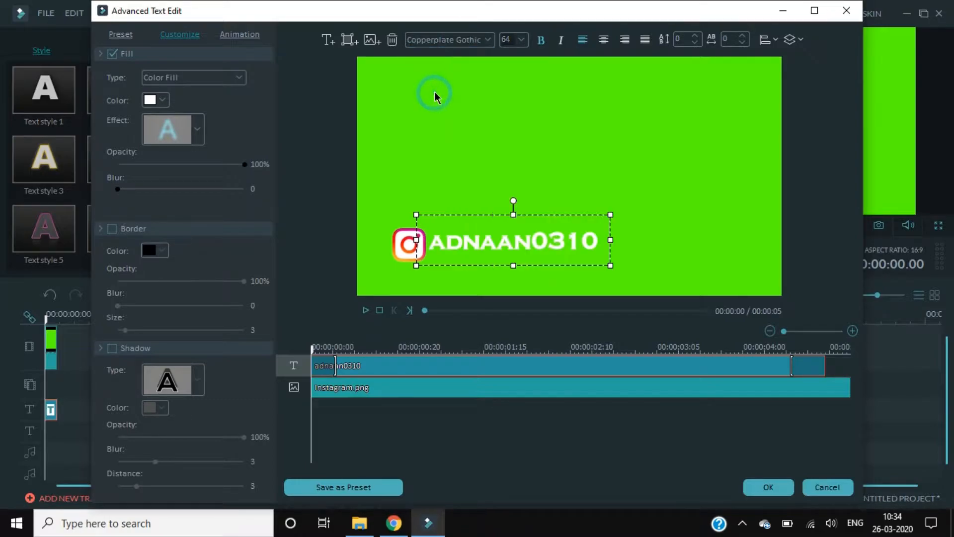
pyautogui.click(454, 40)
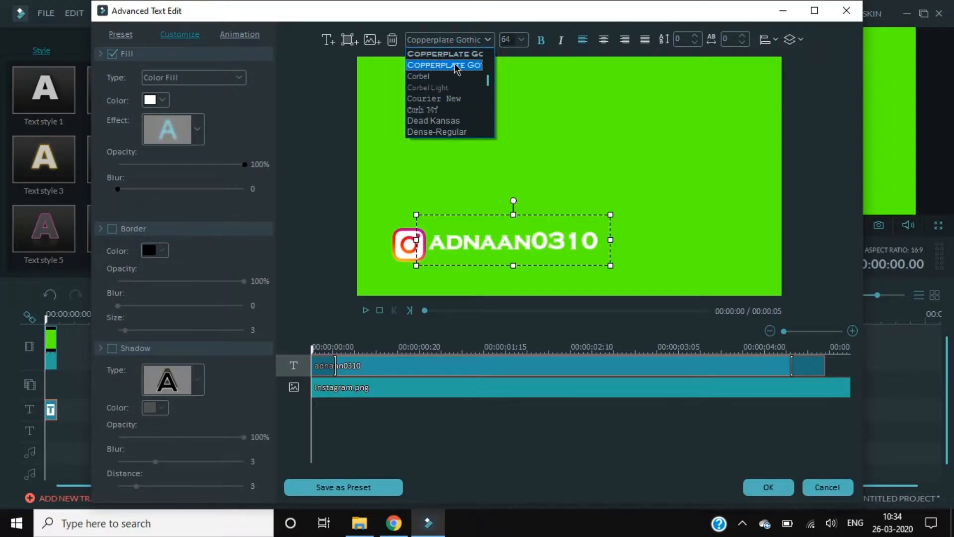
pyautogui.scroll(1, 456, 61)
pyautogui.click(453, 85)
pyautogui.click(449, 41)
pyautogui.scroll(1, 452, 77)
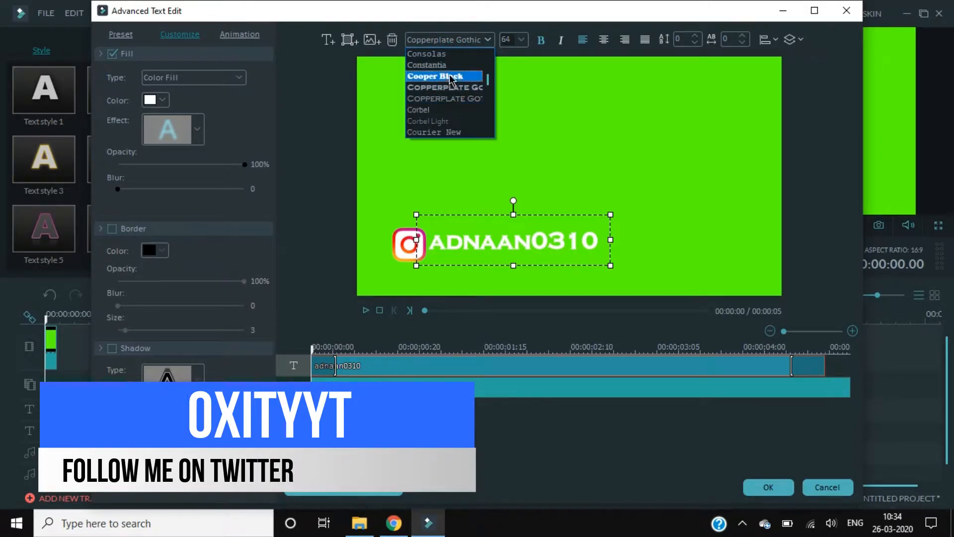
pyautogui.click(450, 77)
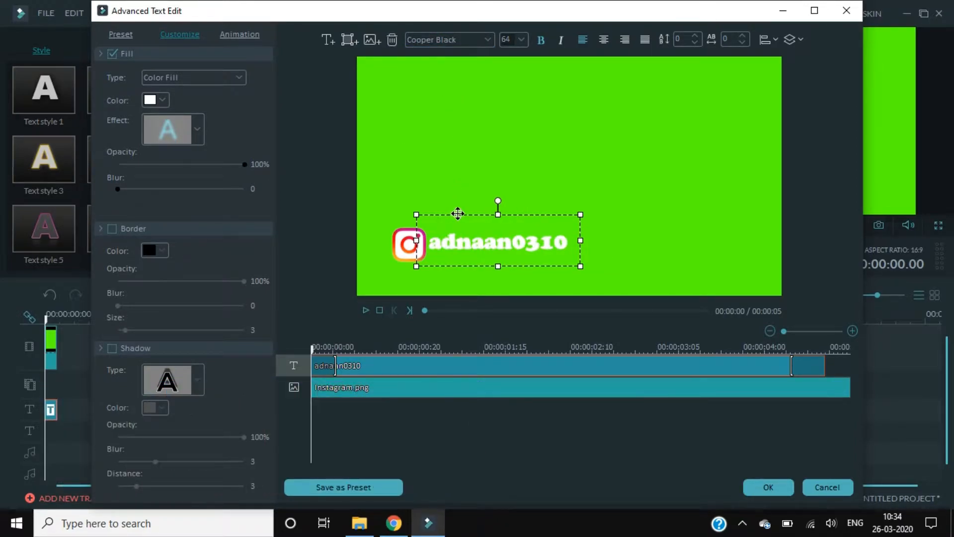
pyautogui.moveTo(458, 214); pyautogui.dragTo(459, 215)
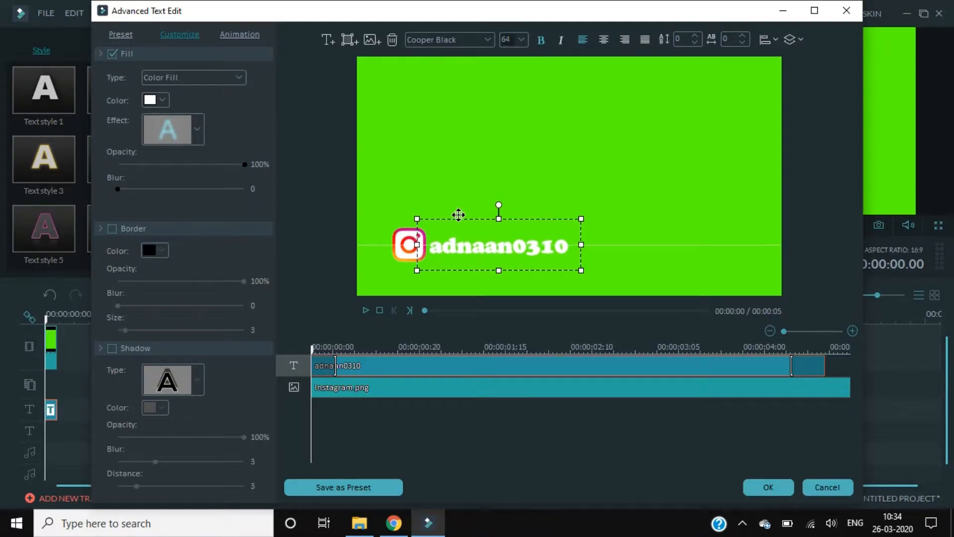
# Add a Square shape behind the logo and resize it to fit behind the icon and text
pyautogui.click(351, 41)
pyautogui.click(294, 119)
pyautogui.moveTo(434, 171); pyautogui.dragTo(399, 224)
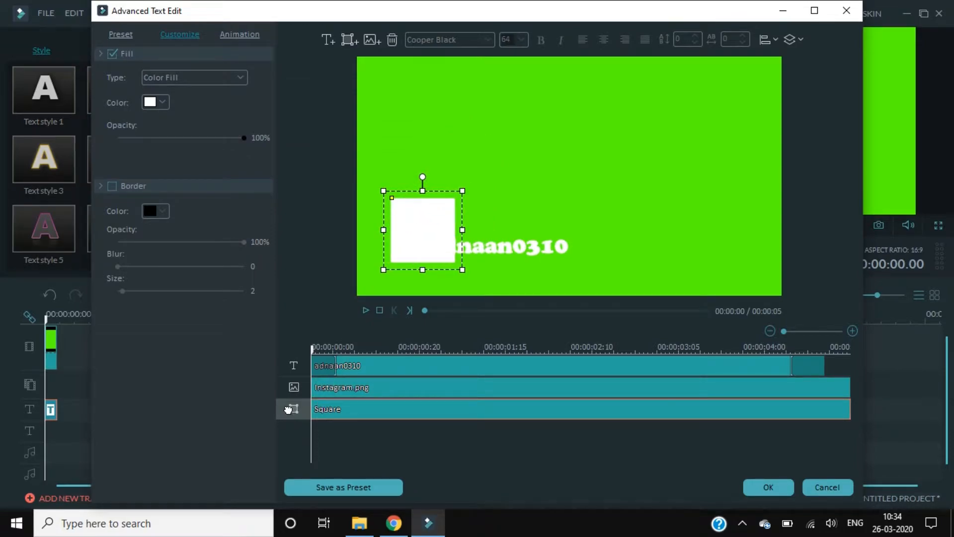
pyautogui.moveTo(291, 359); pyautogui.dragTo(288, 358)
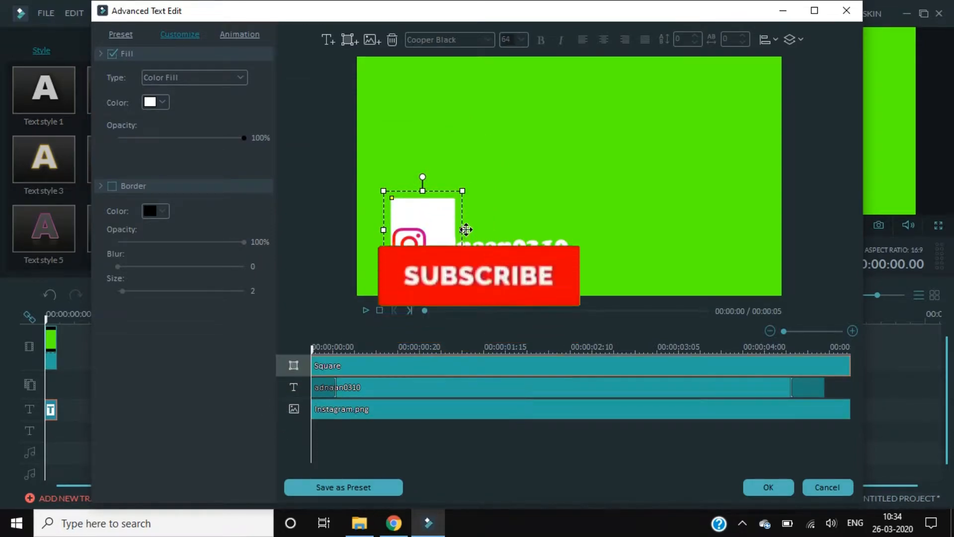
pyautogui.moveTo(462, 228); pyautogui.dragTo(584, 240)
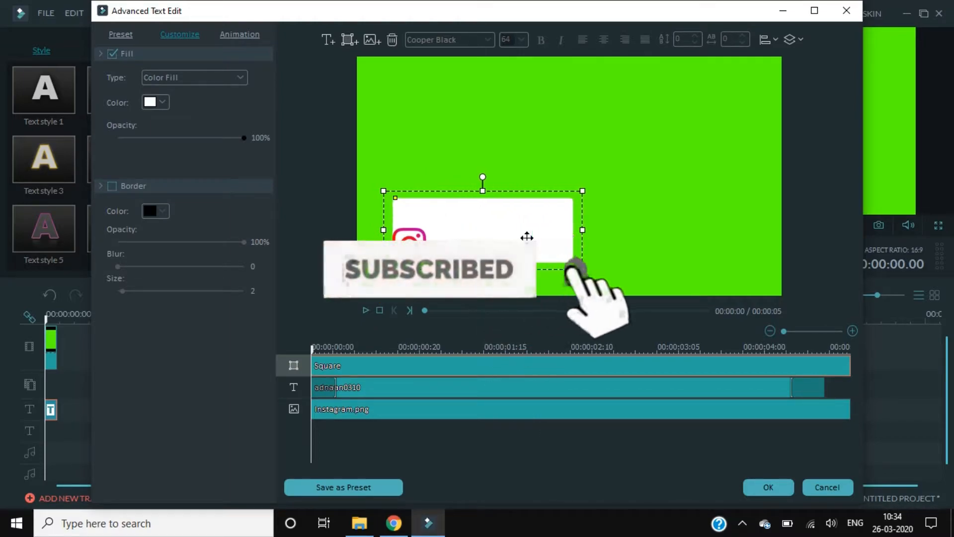
pyautogui.moveTo(384, 230); pyautogui.dragTo(383, 230)
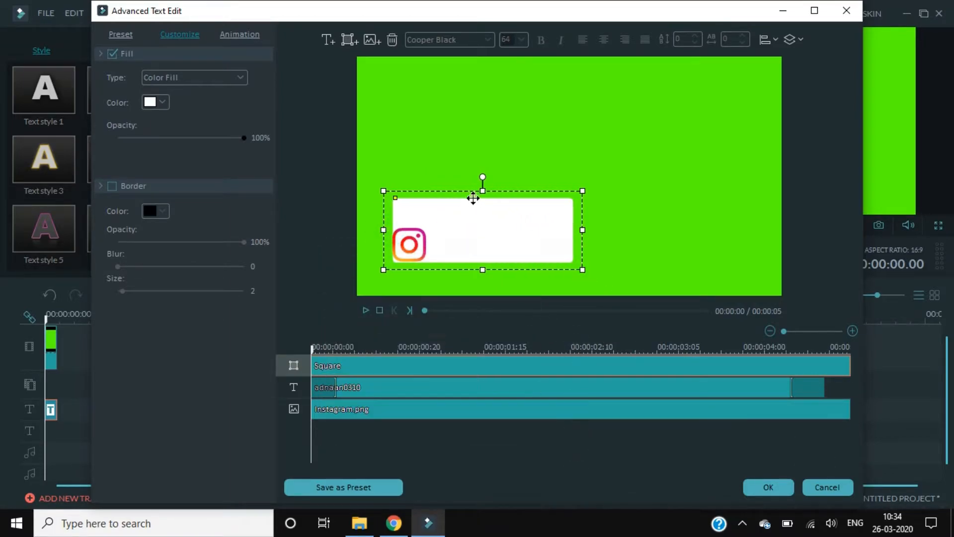
pyautogui.moveTo(483, 191); pyautogui.dragTo(484, 228)
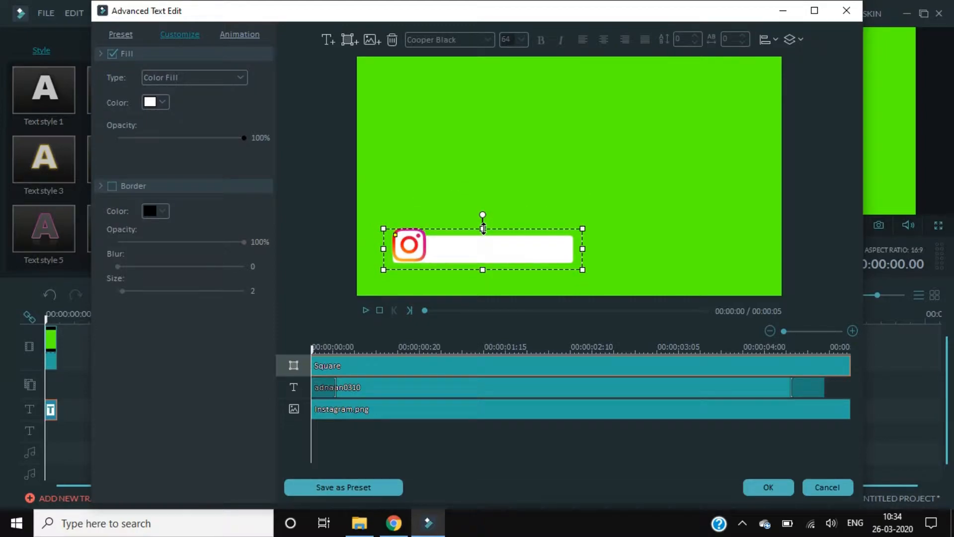
pyautogui.moveTo(481, 268); pyautogui.dragTo(482, 264)
pyautogui.moveTo(385, 246); pyautogui.dragTo(397, 247)
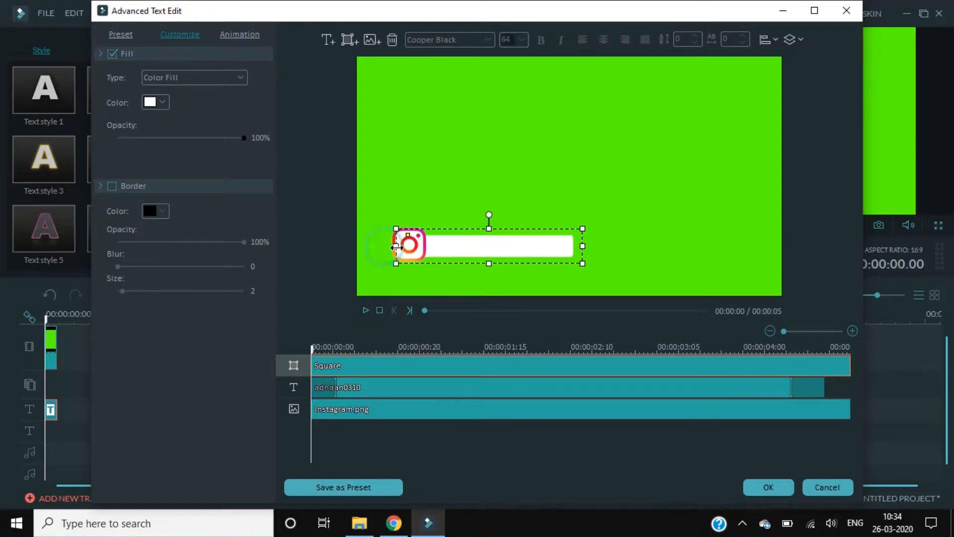
# Fill the square bar black at 75% opacity
pyautogui.click(162, 102)
pyautogui.click(149, 118)
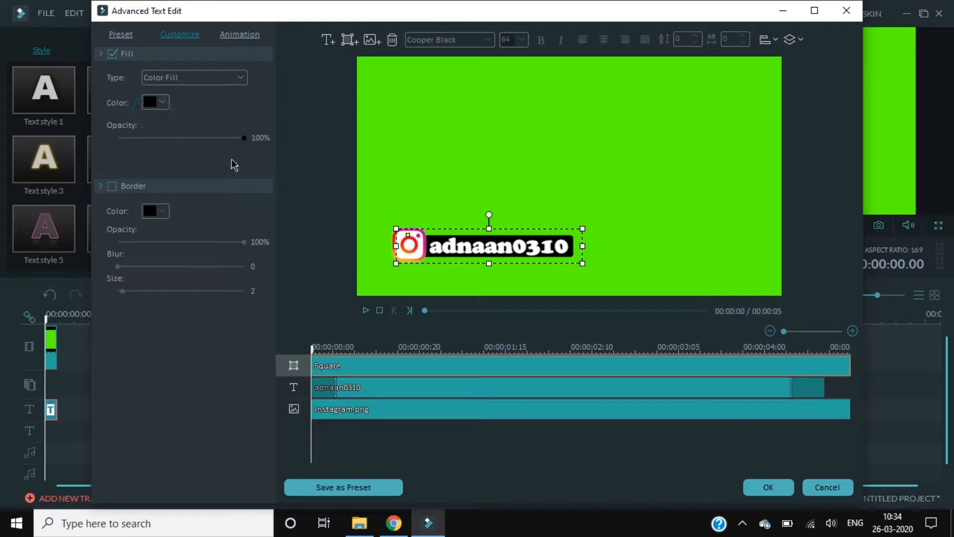
pyautogui.moveTo(244, 138); pyautogui.dragTo(213, 138)
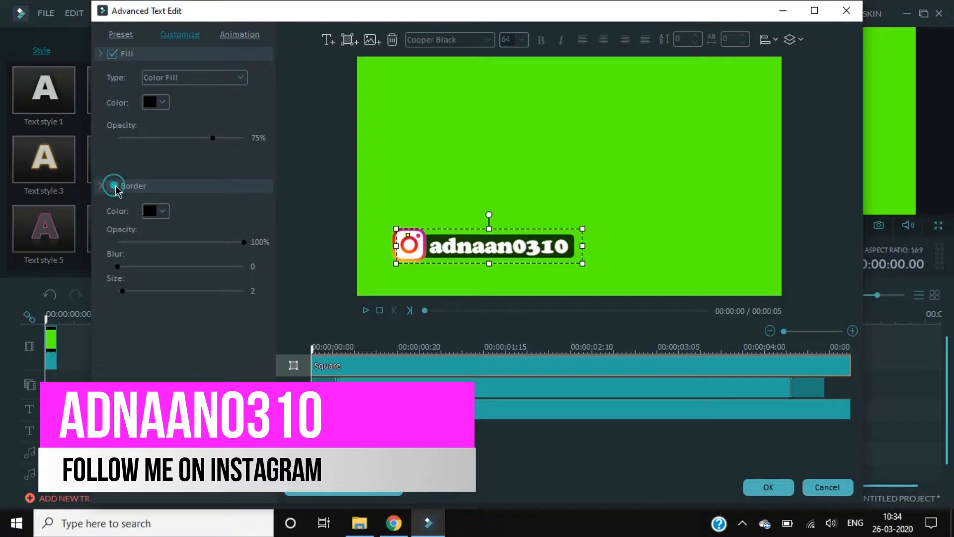
# Enable borders on the bar and the handle text, then slightly shrink and nudge the text box
pyautogui.click(166, 213)
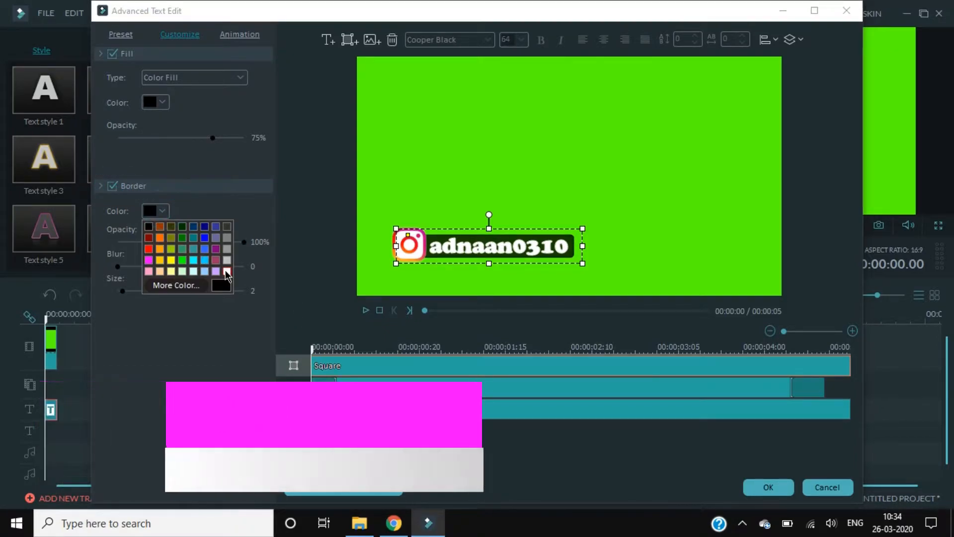
pyautogui.click(225, 270)
pyautogui.click(447, 247)
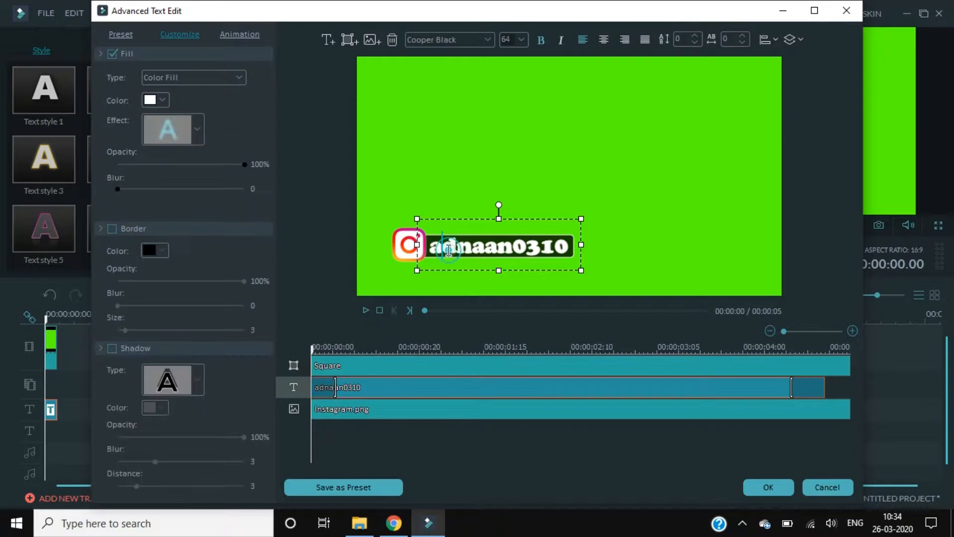
pyautogui.click(113, 229)
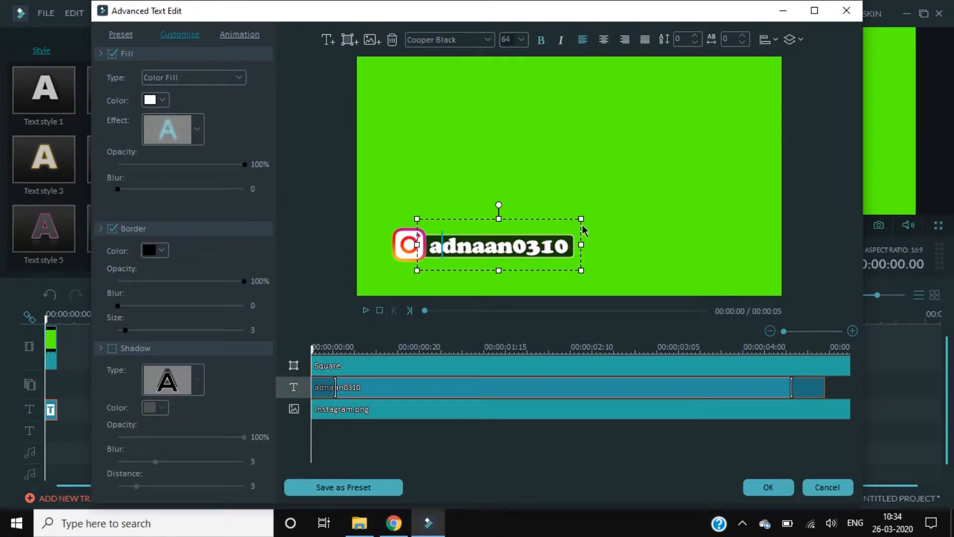
pyautogui.moveTo(582, 220); pyautogui.dragTo(569, 221)
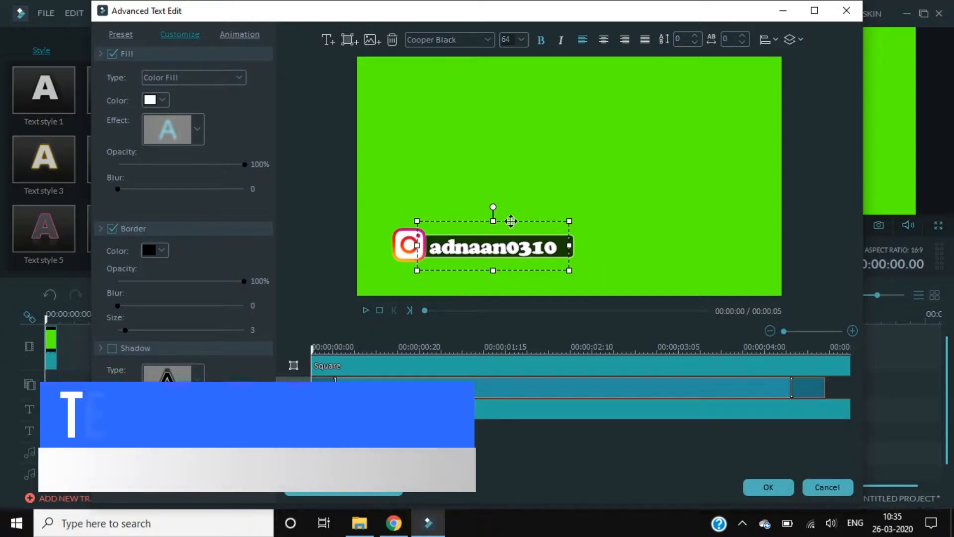
pyautogui.moveTo(512, 218); pyautogui.dragTo(514, 216)
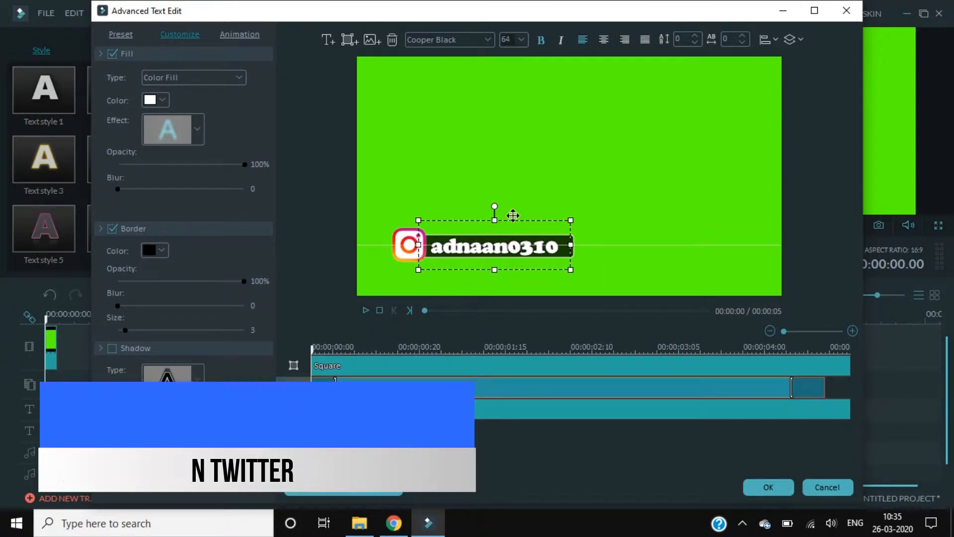
# Apply the Type Writer animation to the handle text
pyautogui.click(465, 251)
pyautogui.click(250, 36)
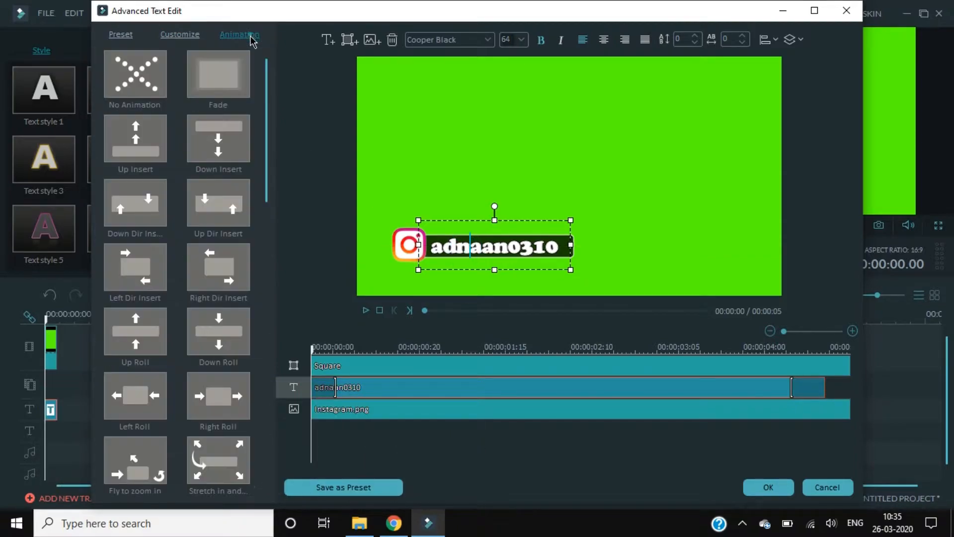
pyautogui.scroll(-5, 256, 189)
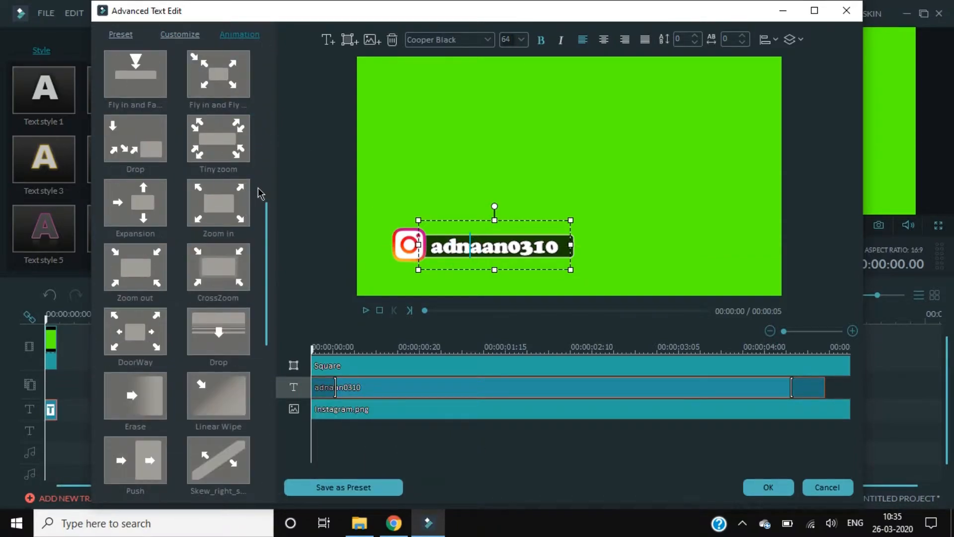
pyautogui.scroll(-5, 252, 284)
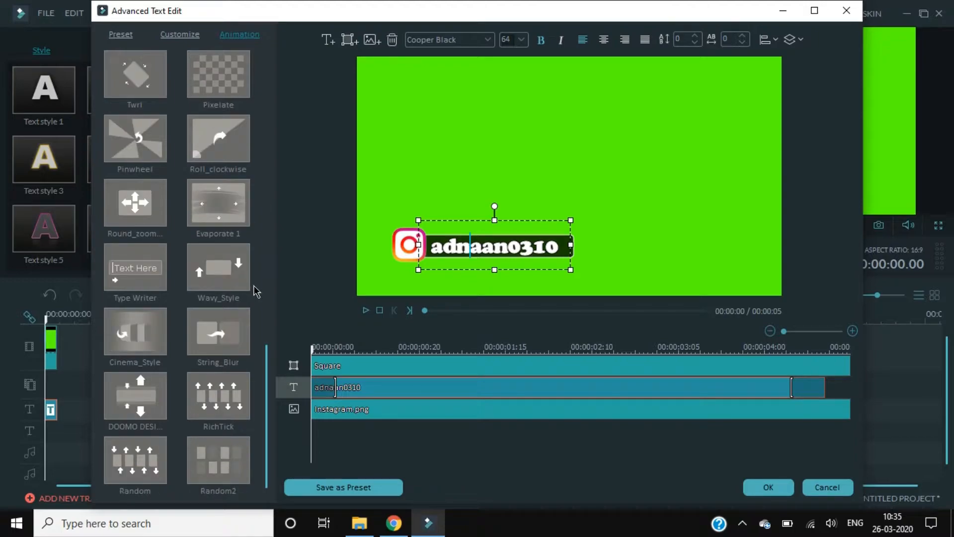
pyautogui.click(129, 284)
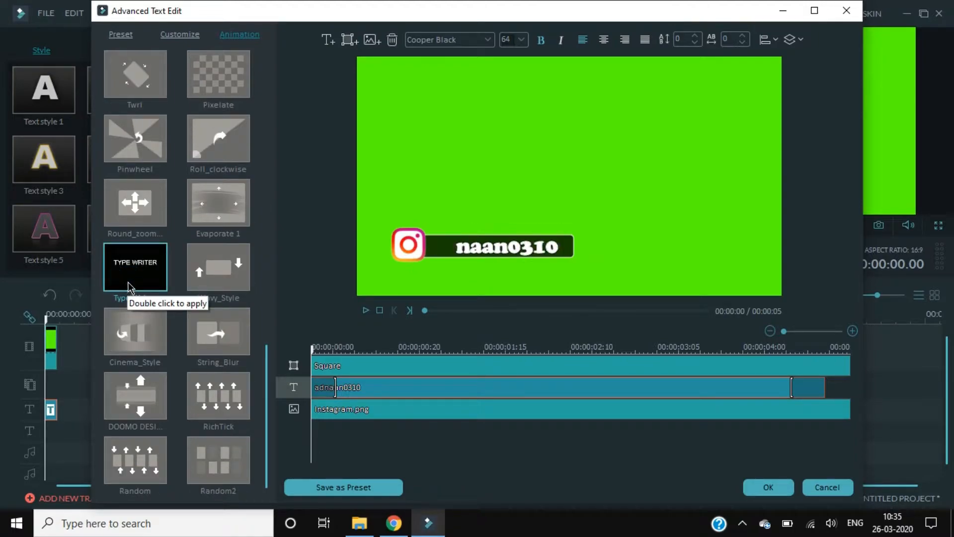
pyautogui.doubleClick(130, 288)
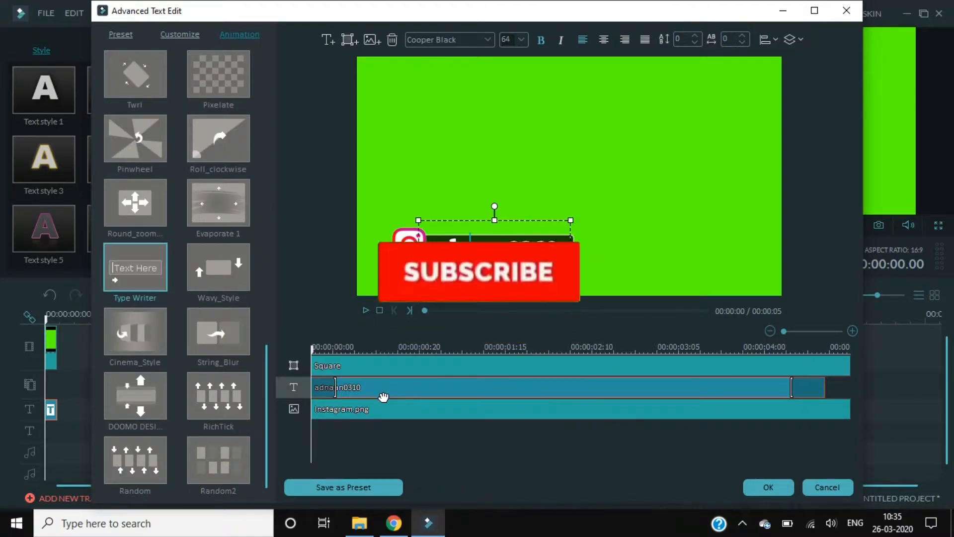
# Give the Square bar Left Dir Insert and the Instagram.png logo Down Dir Insert animations
pyautogui.click(363, 367)
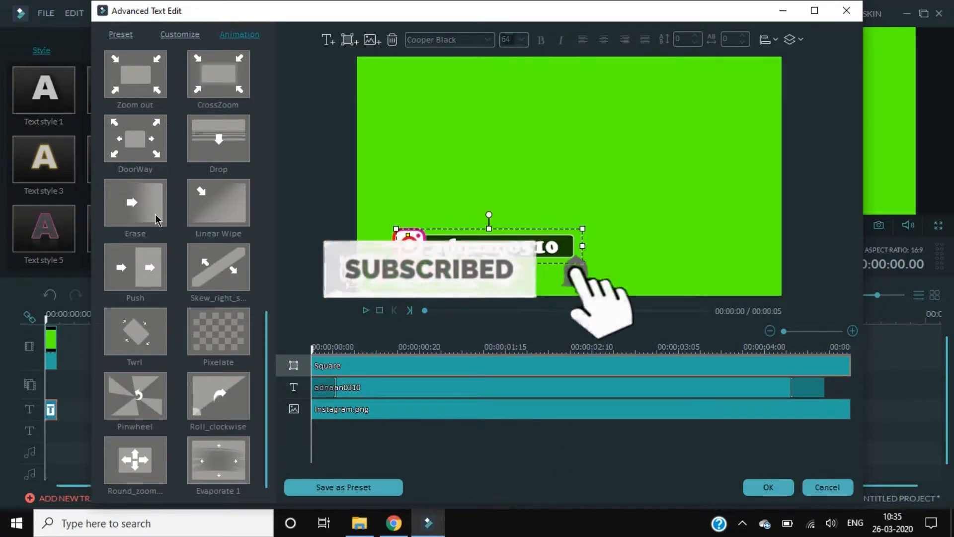
pyautogui.scroll(8, 171, 219)
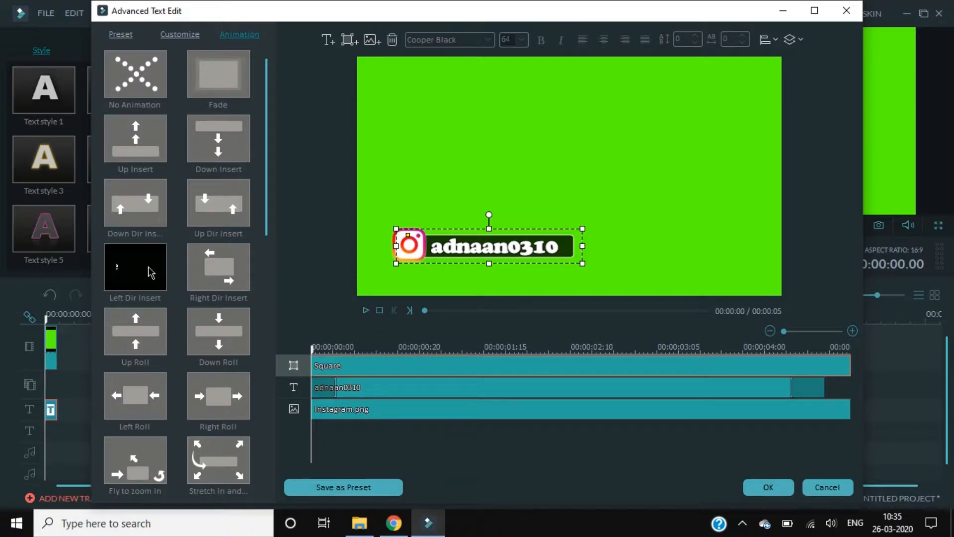
pyautogui.doubleClick(149, 272)
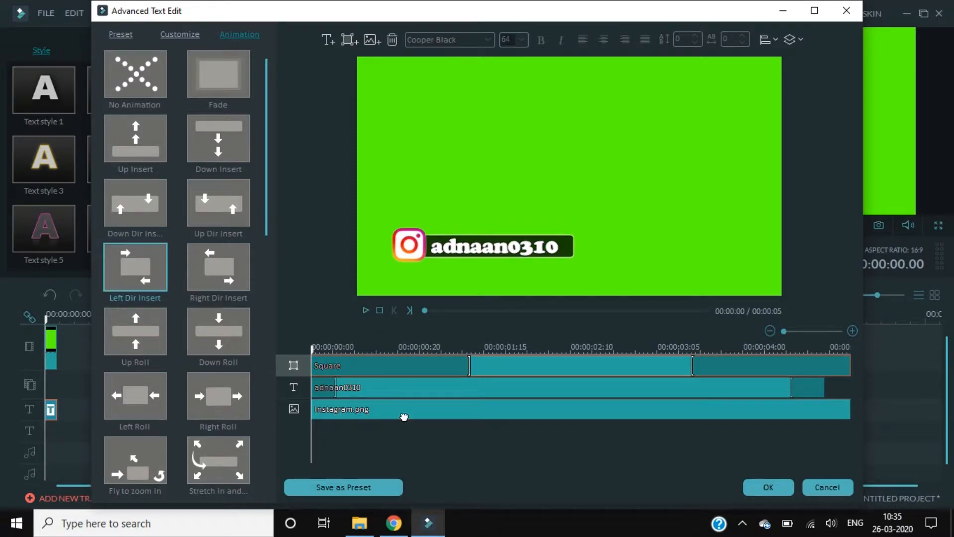
pyautogui.click(403, 418)
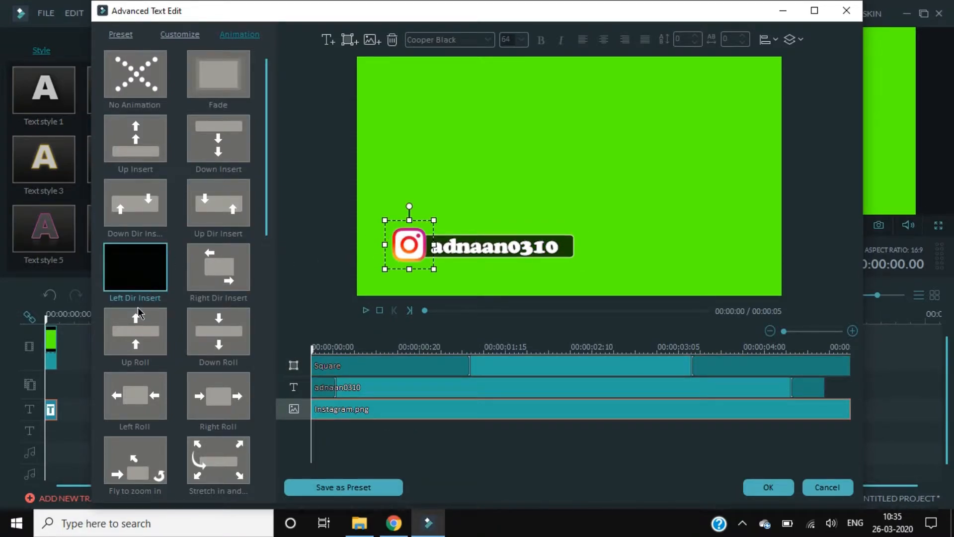
pyautogui.doubleClick(143, 217)
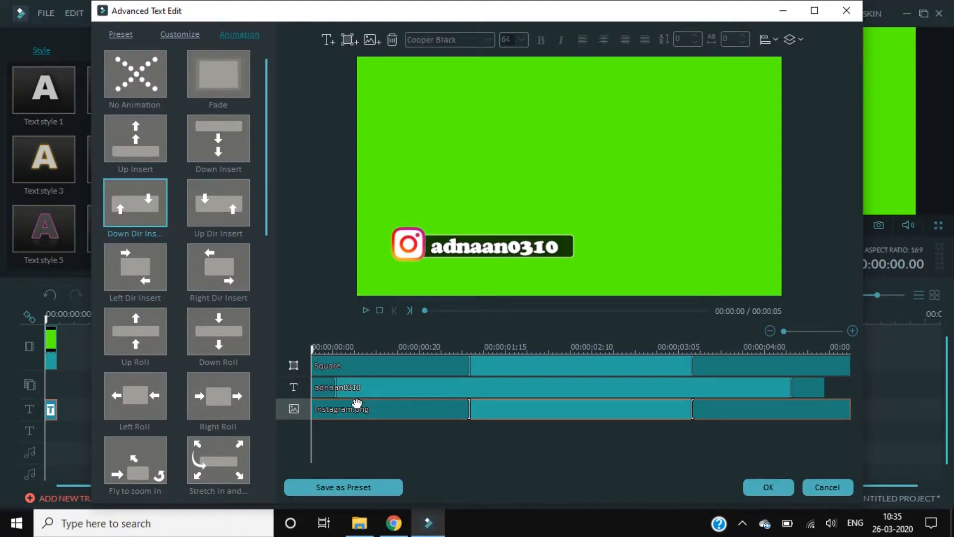
# Shorten and stagger the logo, bar and name entrance animations in the dialog timeline
pyautogui.moveTo(469, 411); pyautogui.dragTo(366, 412)
pyautogui.moveTo(471, 368); pyautogui.dragTo(400, 375)
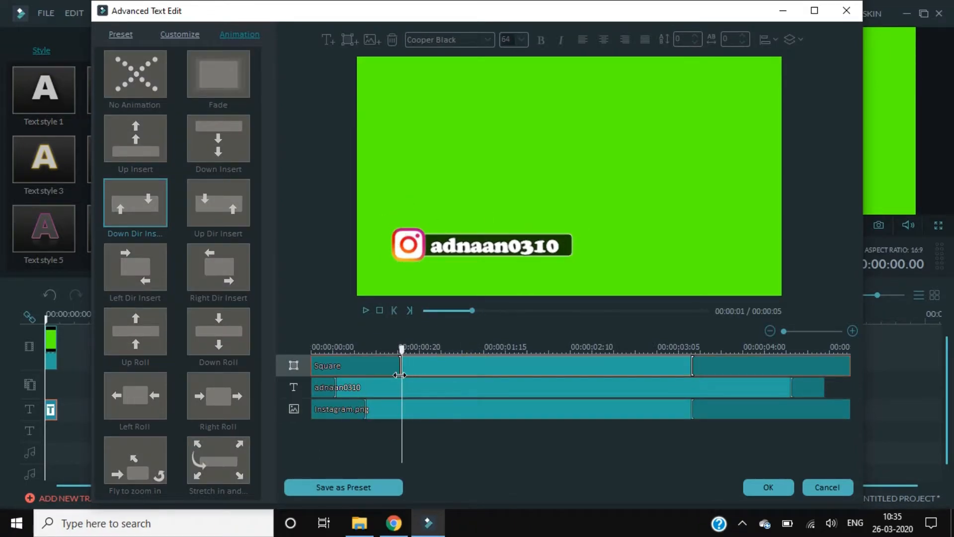
pyautogui.click(338, 387)
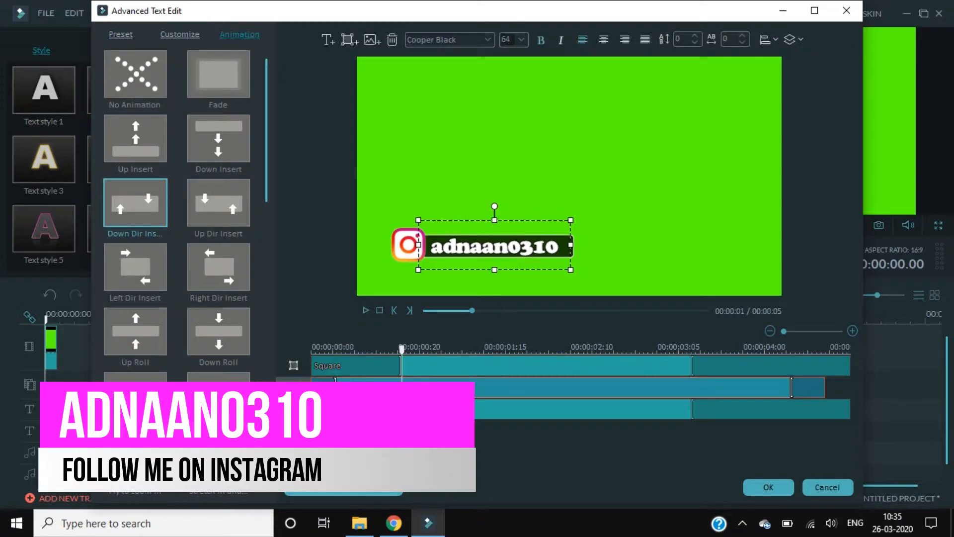
pyautogui.moveTo(336, 380); pyautogui.dragTo(392, 380)
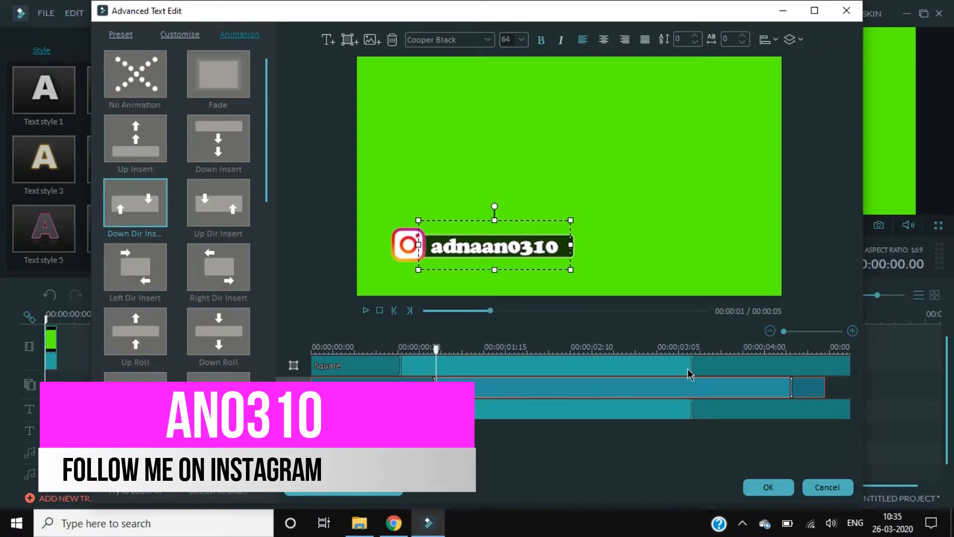
# Push the name, bar and logo exit animations to the clip end and preview the result
pyautogui.click(813, 393)
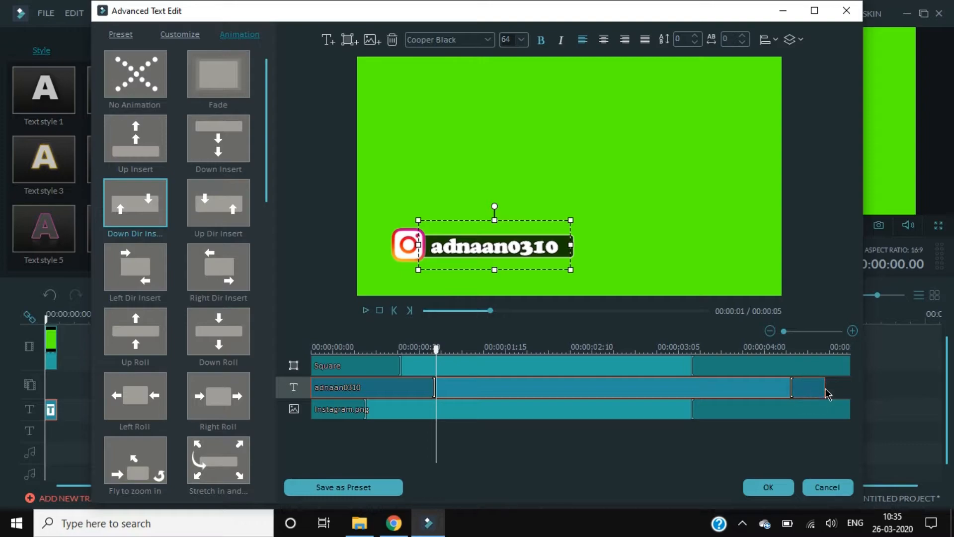
pyautogui.moveTo(823, 390)
pyautogui.mouseDown()
pyautogui.moveTo(845, 390)
pyautogui.moveTo(829, 386)
pyautogui.mouseUp()
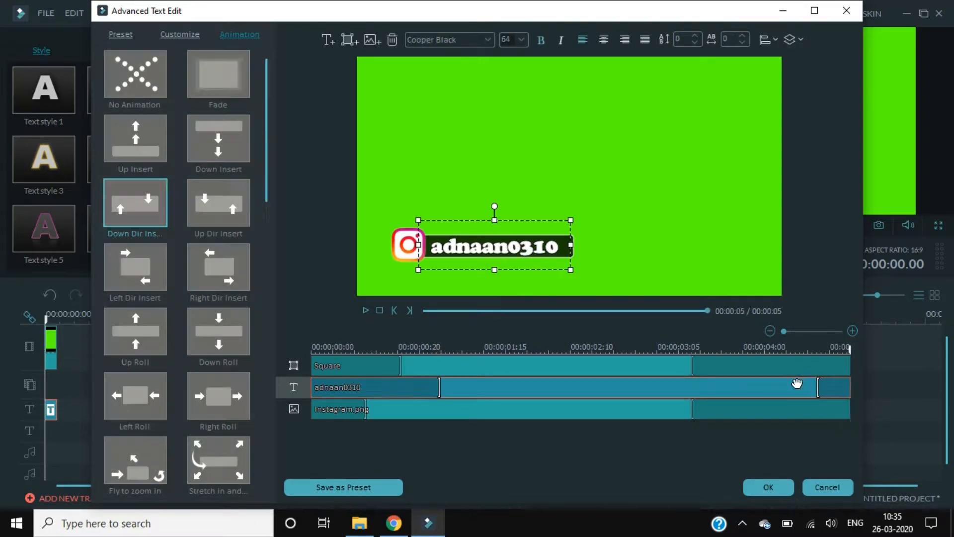
pyautogui.click(690, 365)
pyautogui.moveTo(692, 366); pyautogui.dragTo(818, 366)
pyautogui.click(665, 417)
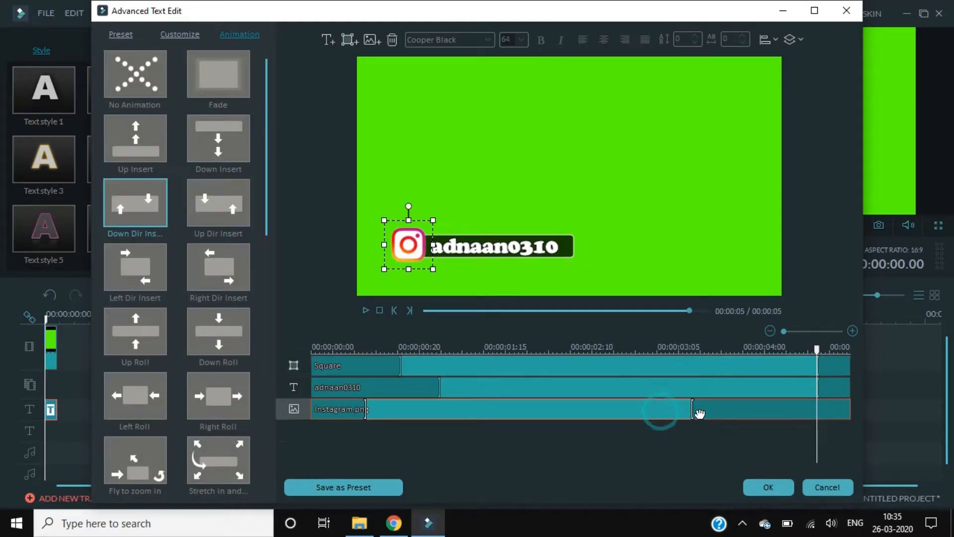
pyautogui.click(694, 412)
pyautogui.moveTo(712, 412); pyautogui.dragTo(815, 400)
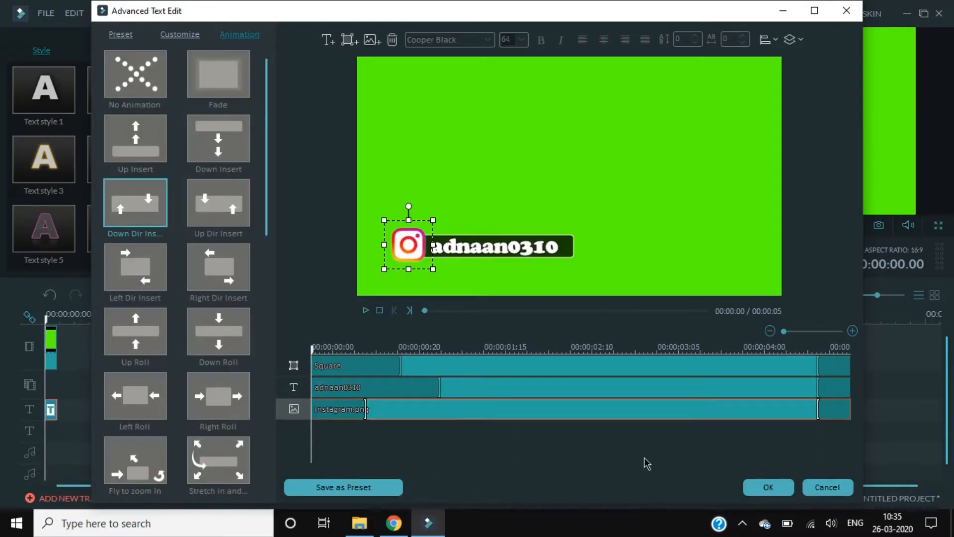
pyautogui.click(366, 311)
# Close the text editor and delete the existing clips from the timeline
pyautogui.click(768, 487)
pyautogui.moveTo(483, 440); pyautogui.dragTo(50, 408)
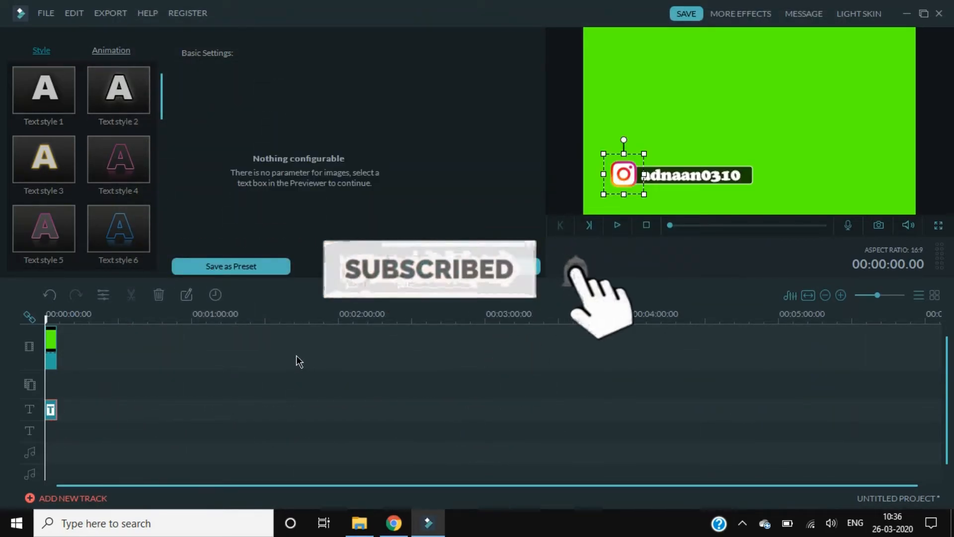
pyautogui.moveTo(256, 412); pyautogui.dragTo(48, 331)
pyautogui.press('Delete')
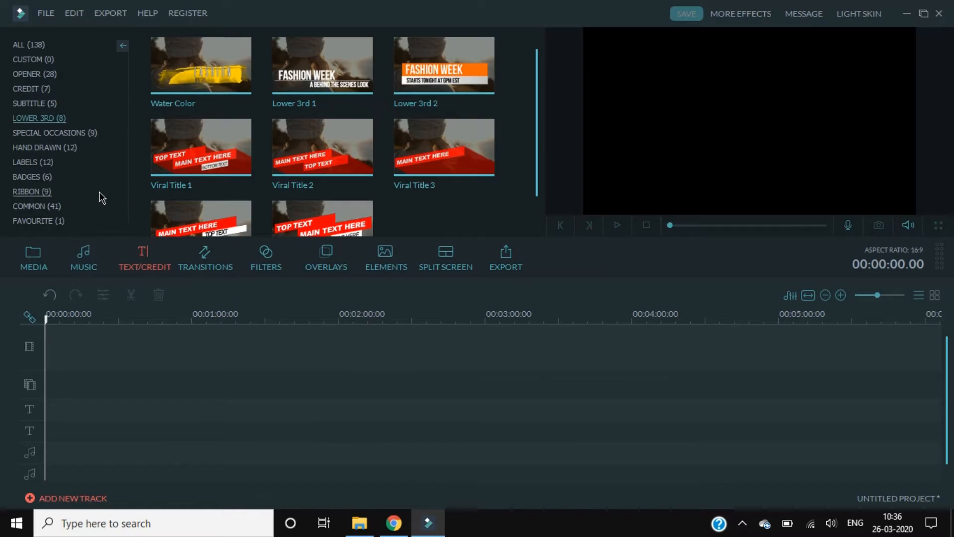
# Add the cube Wallpaper video from Media to the timeline
pyautogui.click(24, 48)
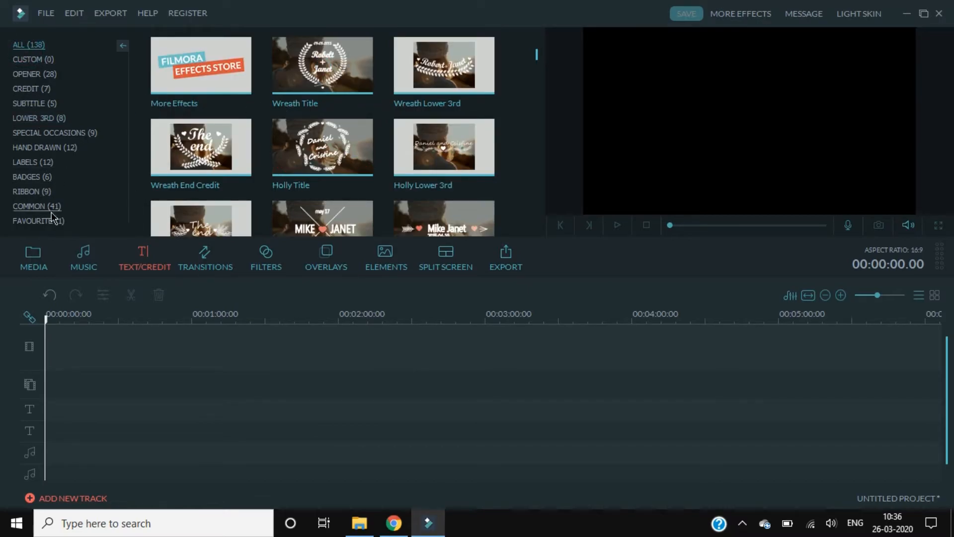
pyautogui.click(40, 263)
pyautogui.moveTo(416, 197); pyautogui.dragTo(129, 347)
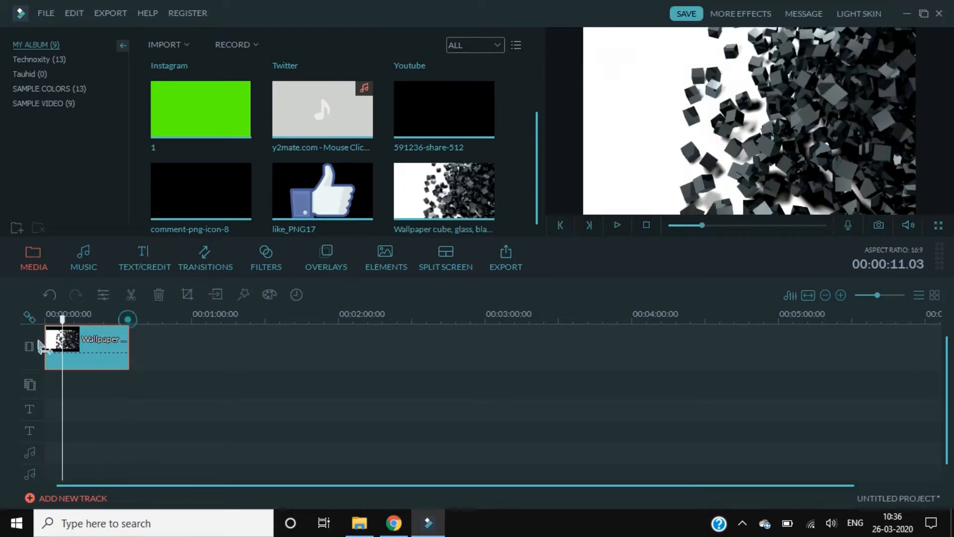
# Place the Lower 3rd 1 title at the start of the title track and open it in Advanced editing
pyautogui.click(126, 266)
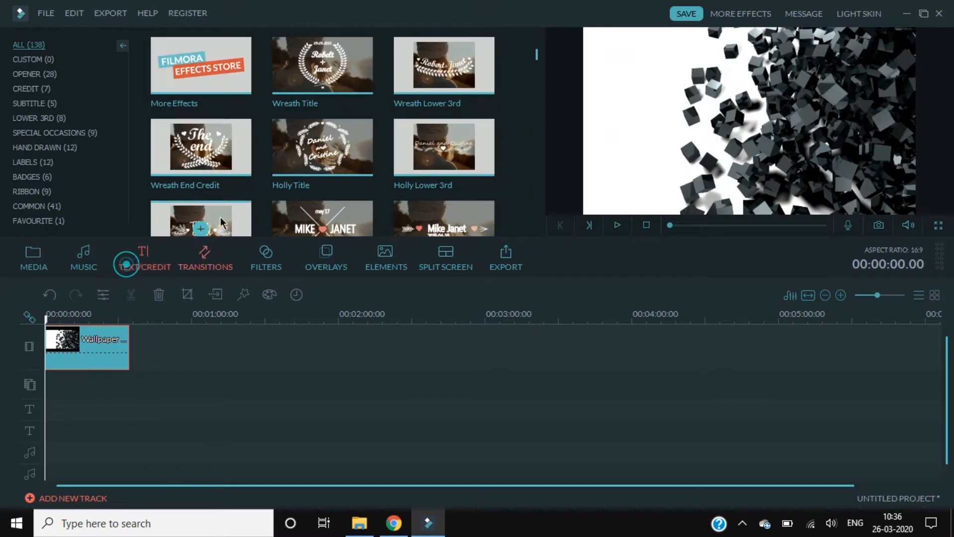
pyautogui.click(25, 118)
pyautogui.moveTo(292, 88); pyautogui.dragTo(214, 278)
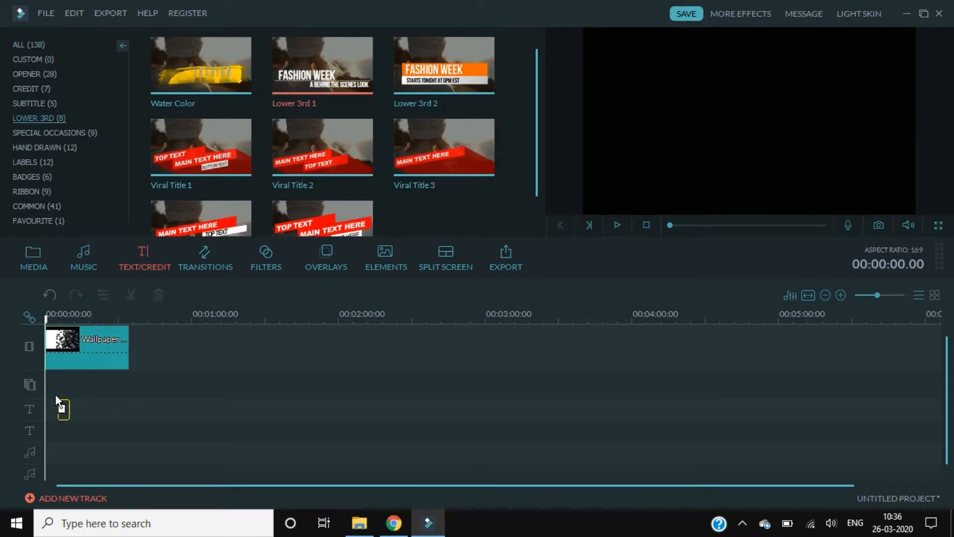
pyautogui.moveTo(49, 403); pyautogui.dragTo(51, 409)
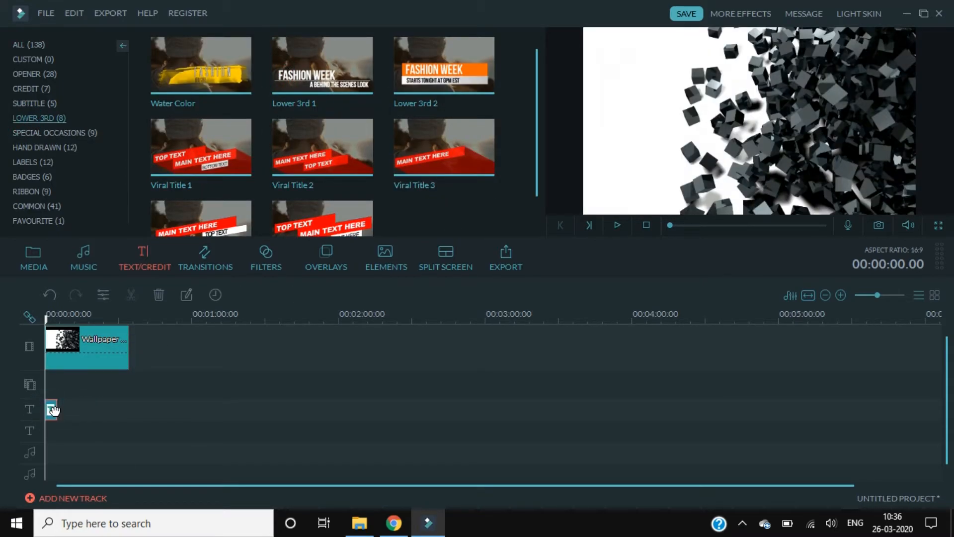
pyautogui.doubleClick(53, 409)
pyautogui.click(415, 269)
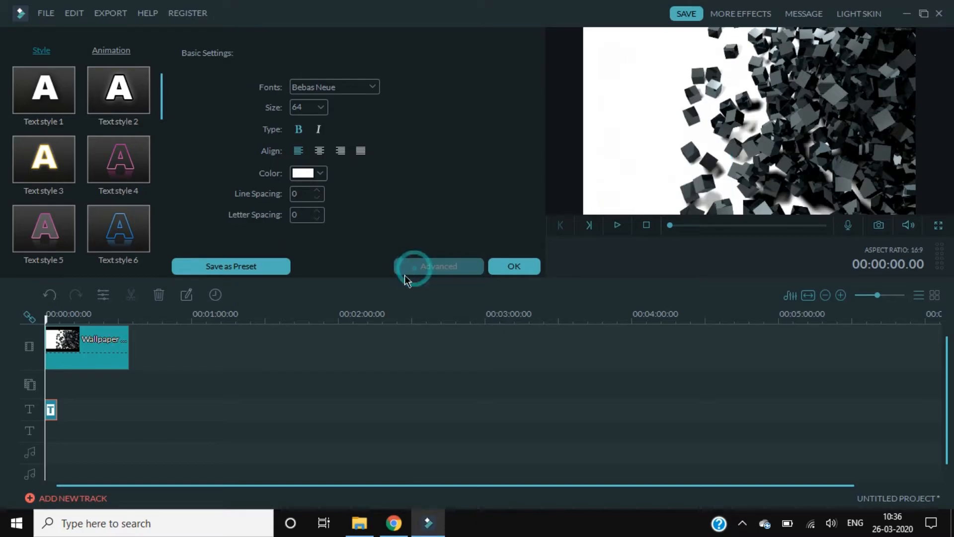
# Delete the BEHIND THE SCENES LOOK subtitle and the decorative line layers
pyautogui.click(415, 409)
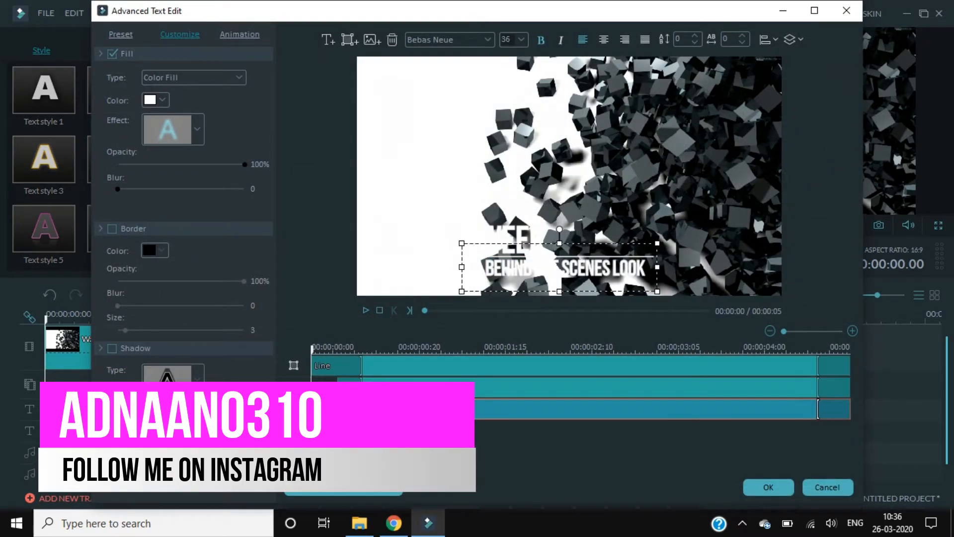
pyautogui.press('Delete')
pyautogui.click(440, 369)
pyautogui.press('Delete')
pyautogui.moveTo(440, 369); pyautogui.dragTo(415, 368)
# Replace the title text with the person's name in black, removing the stray leading F
pyautogui.click(483, 245)
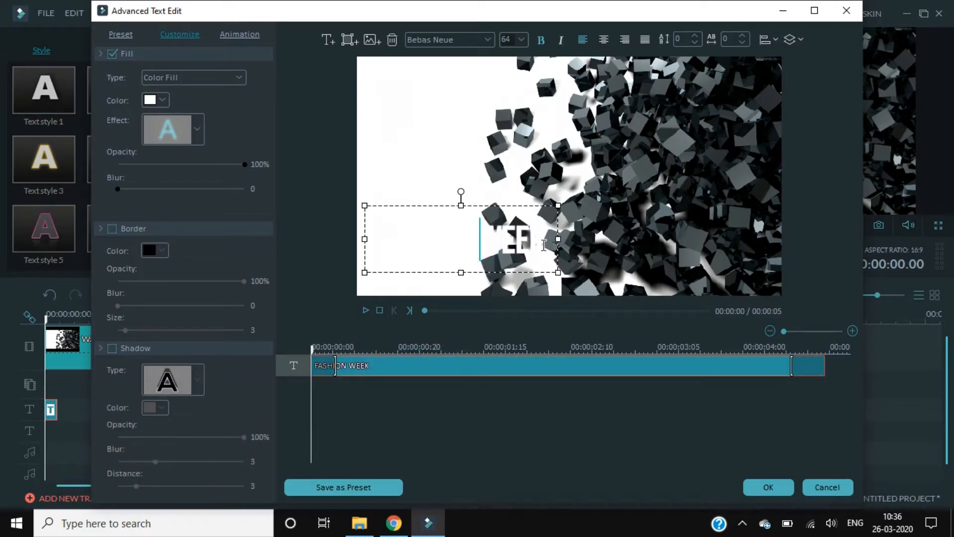
pyautogui.moveTo(544, 245); pyautogui.dragTo(326, 256)
pyautogui.write('FAdnan AHmed')
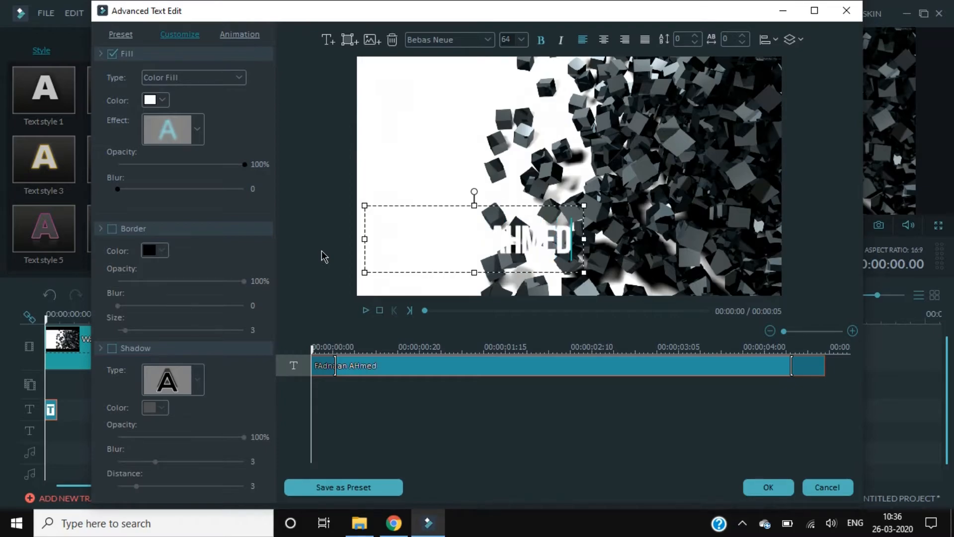
pyautogui.click(161, 100)
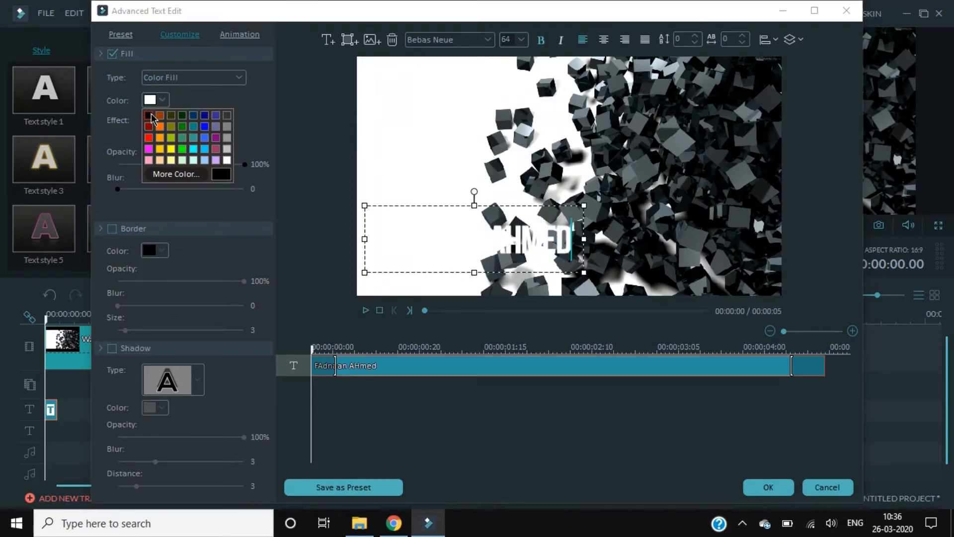
pyautogui.click(151, 117)
pyautogui.click(385, 235)
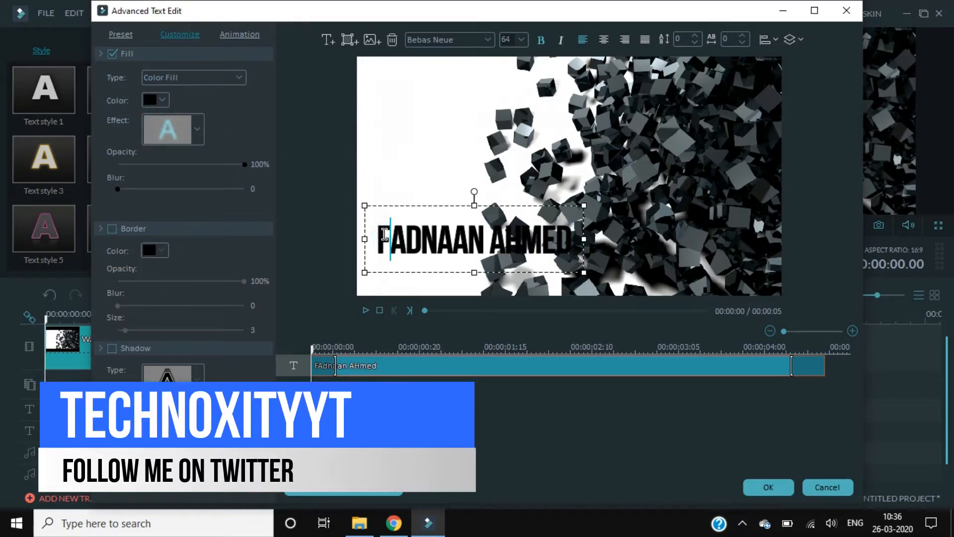
pyautogui.press('BackSpace')
pyautogui.moveTo(416, 204); pyautogui.dragTo(448, 204)
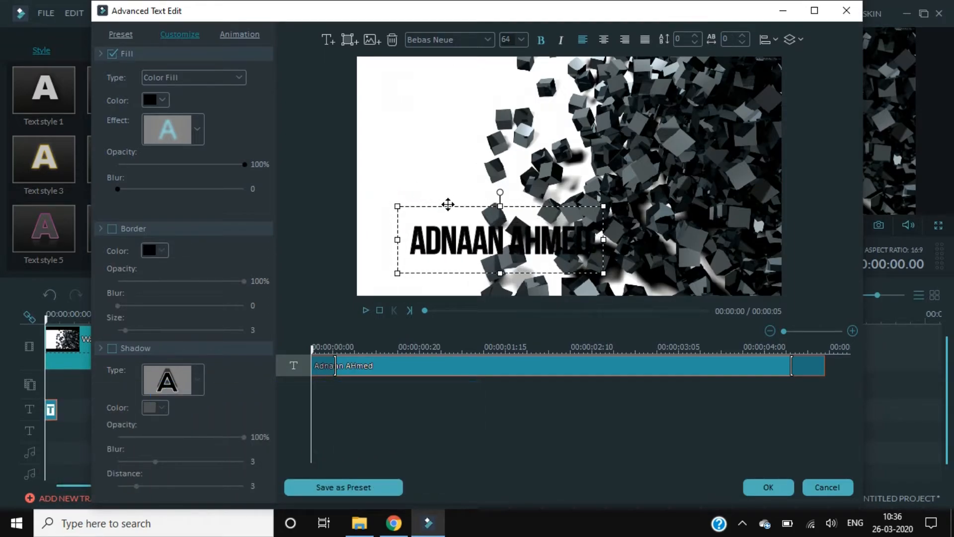
# Set the name in Berlin Sans FB Demi, fix the capital H, and shrink the text
pyautogui.click(482, 42)
pyautogui.click(470, 84)
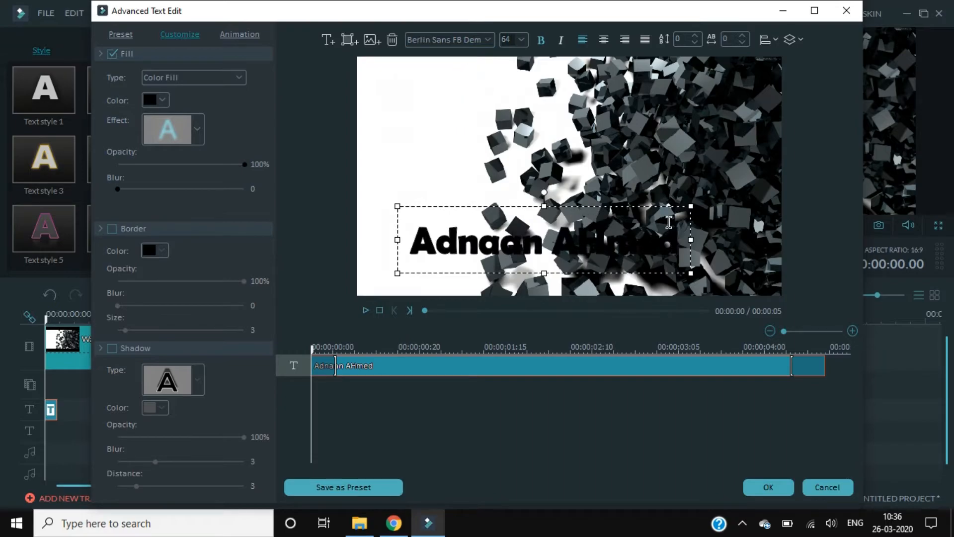
pyautogui.moveTo(690, 207); pyautogui.dragTo(604, 225)
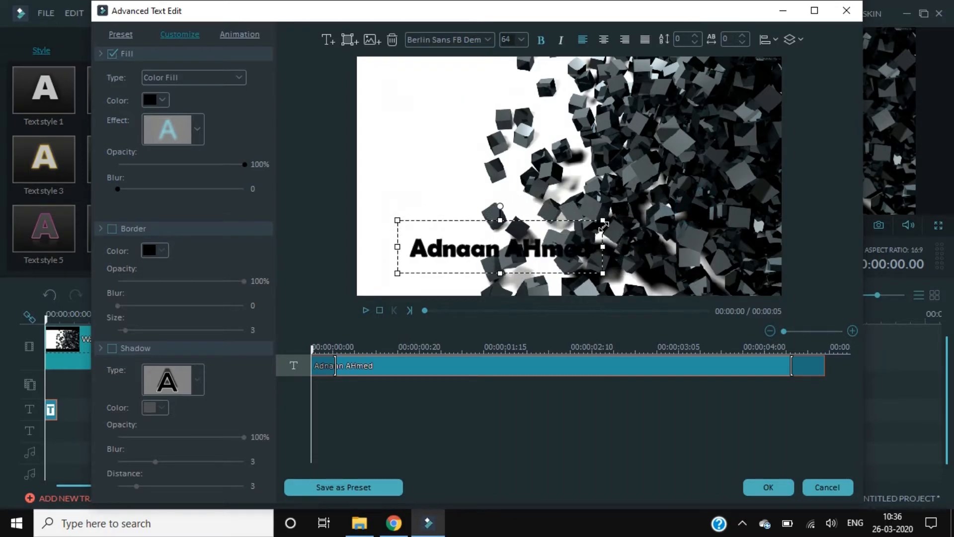
pyautogui.press('BackSpace')
pyautogui.write('h')
pyautogui.moveTo(599, 221); pyautogui.dragTo(539, 224)
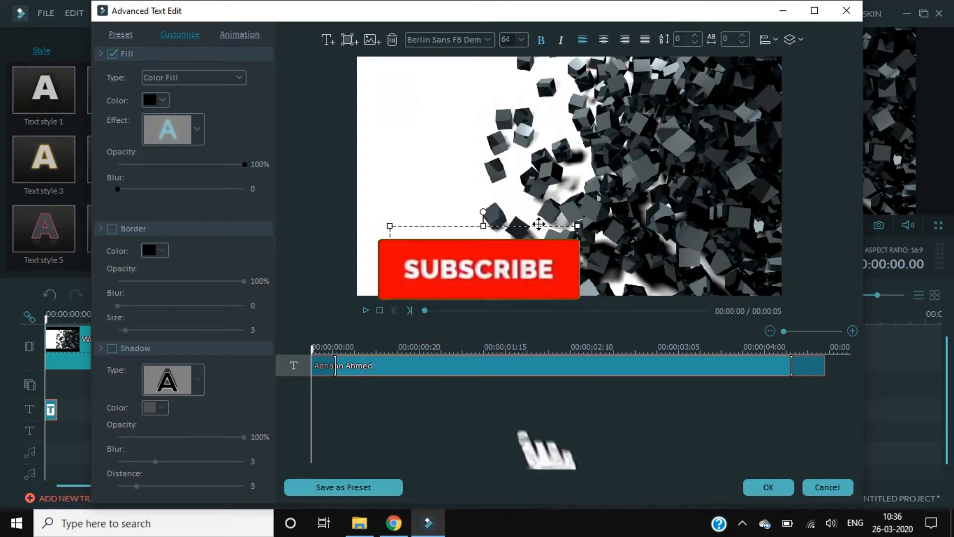
# Insert the logo image and size it down at the lower left of the frame
pyautogui.click(378, 44)
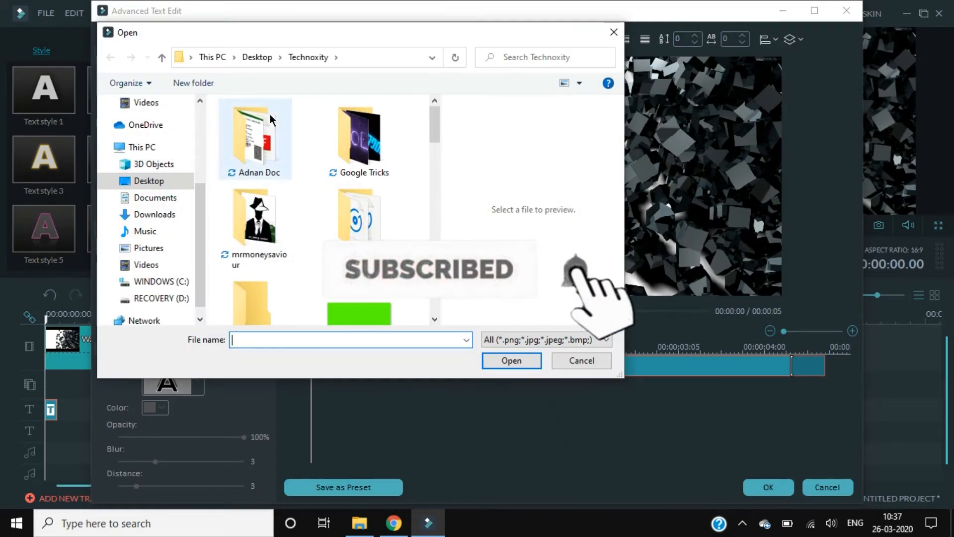
pyautogui.scroll(-3, 364, 207)
pyautogui.scroll(-10, 363, 202)
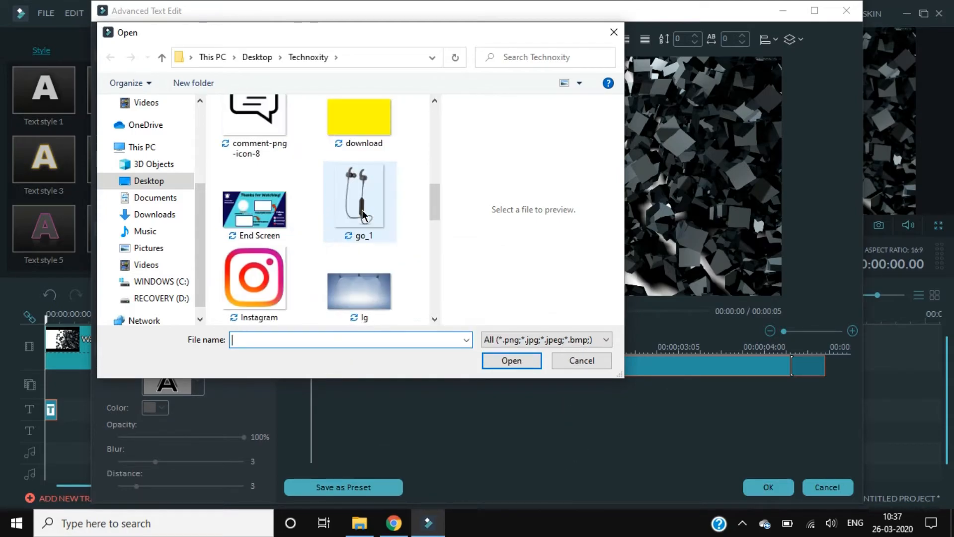
pyautogui.scroll(5, 330, 232)
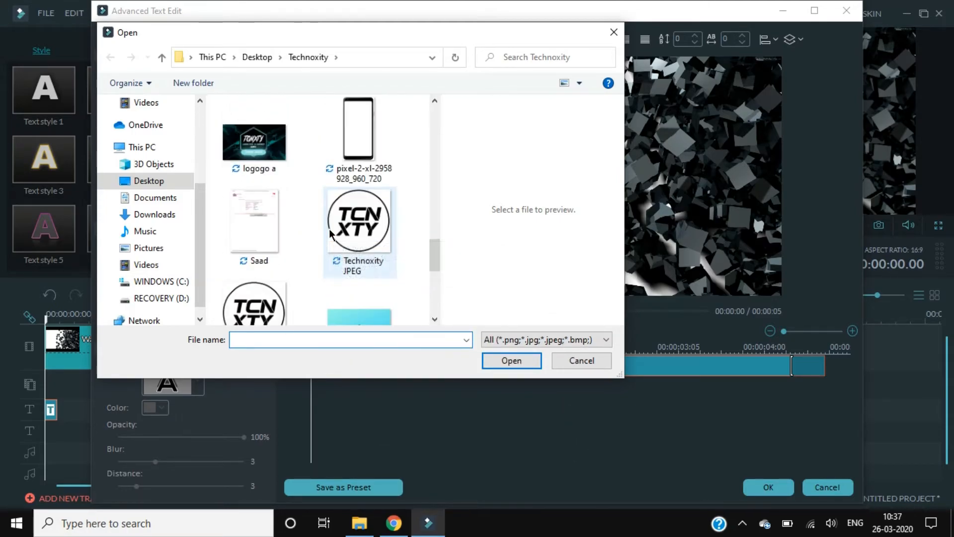
pyautogui.click(364, 220)
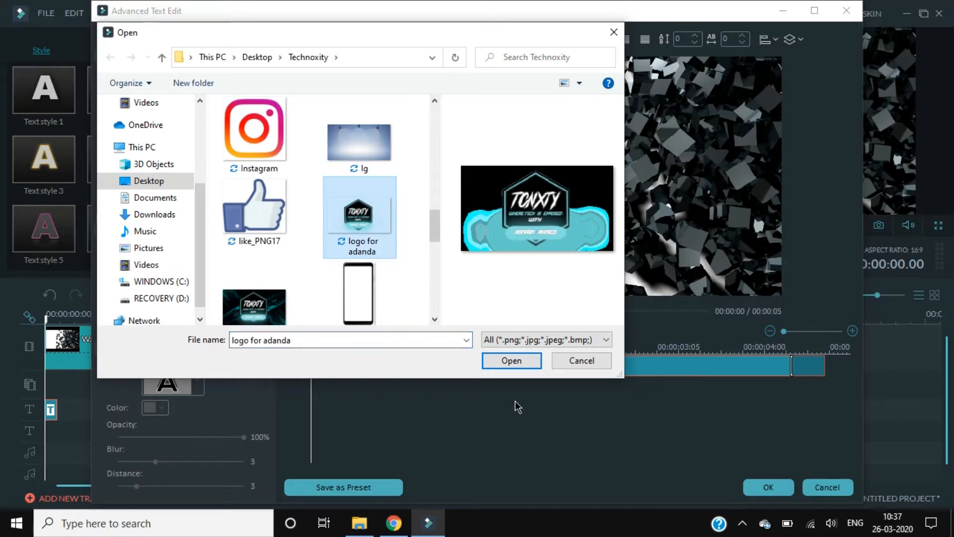
pyautogui.click(513, 361)
pyautogui.moveTo(489, 163); pyautogui.dragTo(431, 230)
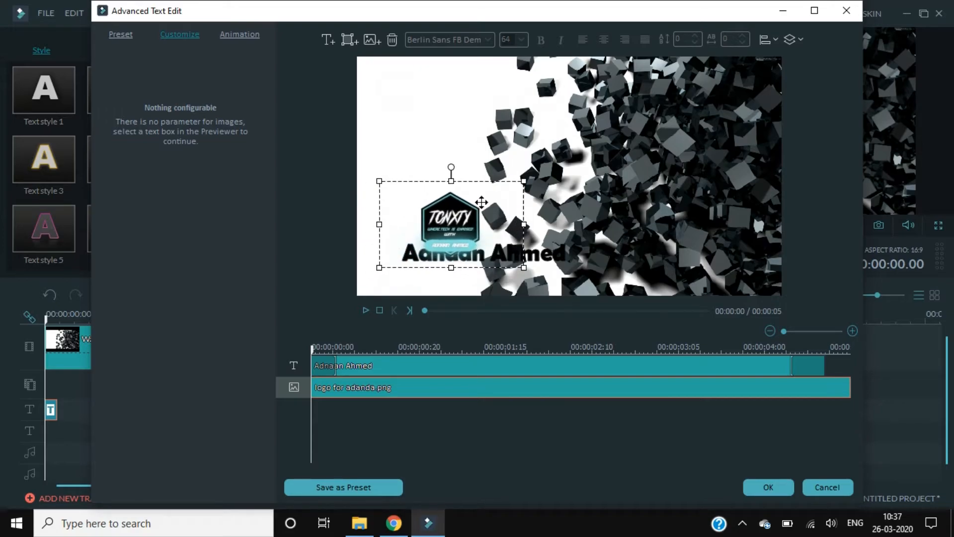
pyautogui.moveTo(523, 178); pyautogui.dragTo(480, 206)
pyautogui.moveTo(422, 243); pyautogui.dragTo(411, 256)
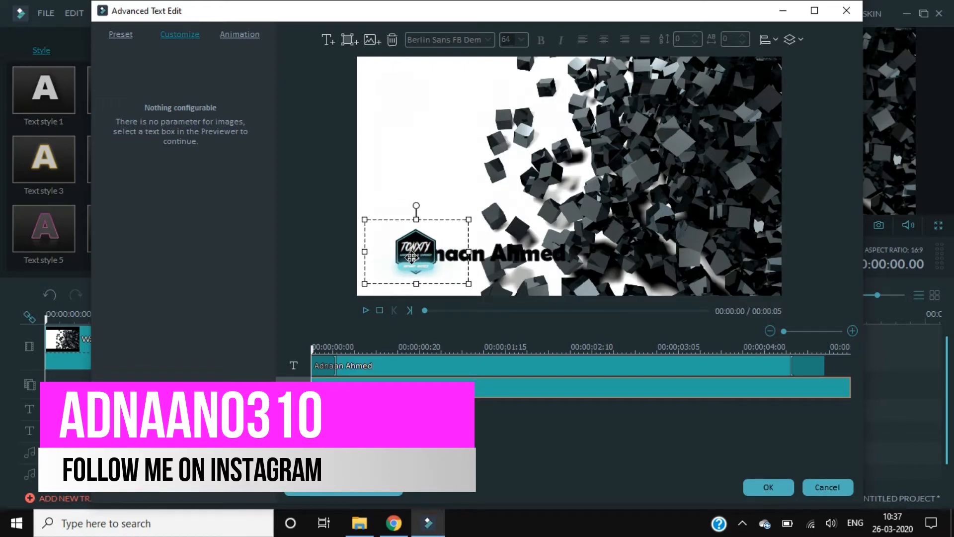
# Move the name text right beside the logo
pyautogui.click(426, 370)
pyautogui.moveTo(469, 222); pyautogui.dragTo(505, 222)
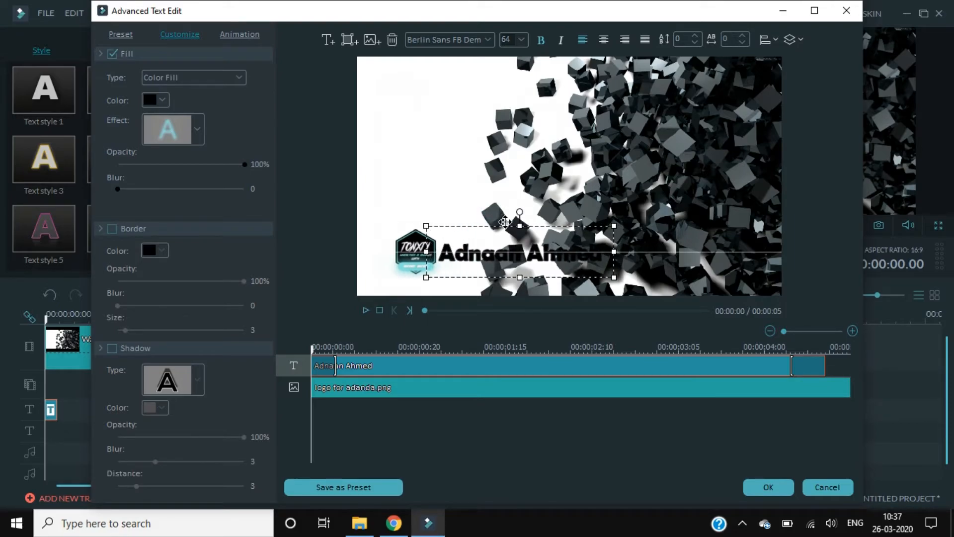
pyautogui.moveTo(504, 221); pyautogui.dragTo(505, 221)
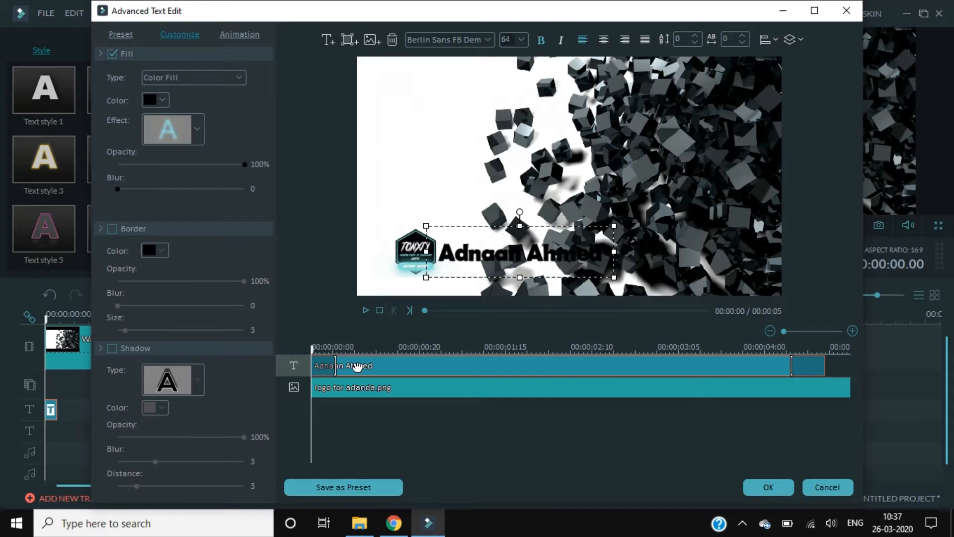
pyautogui.click(350, 39)
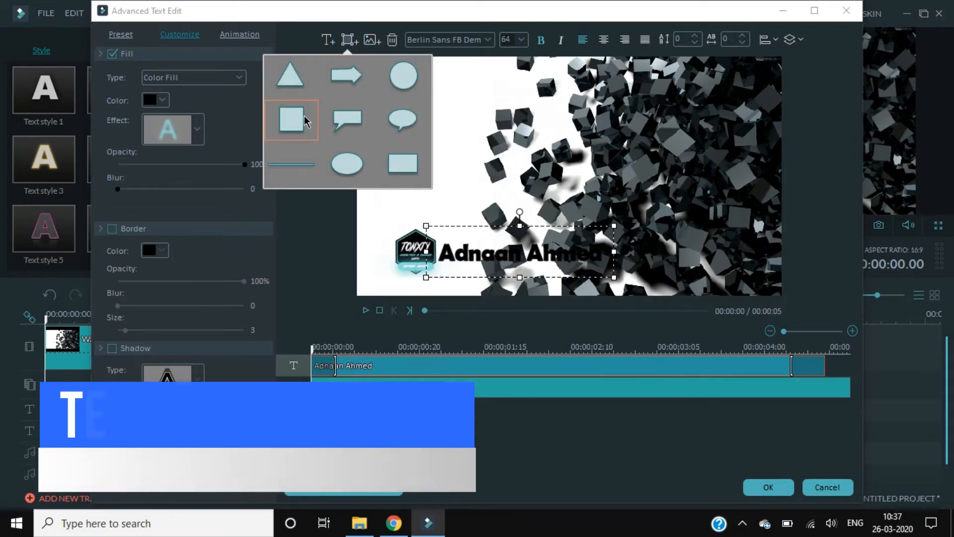
# Add a rectangle shape over the title area and enlarge it
pyautogui.click(308, 133)
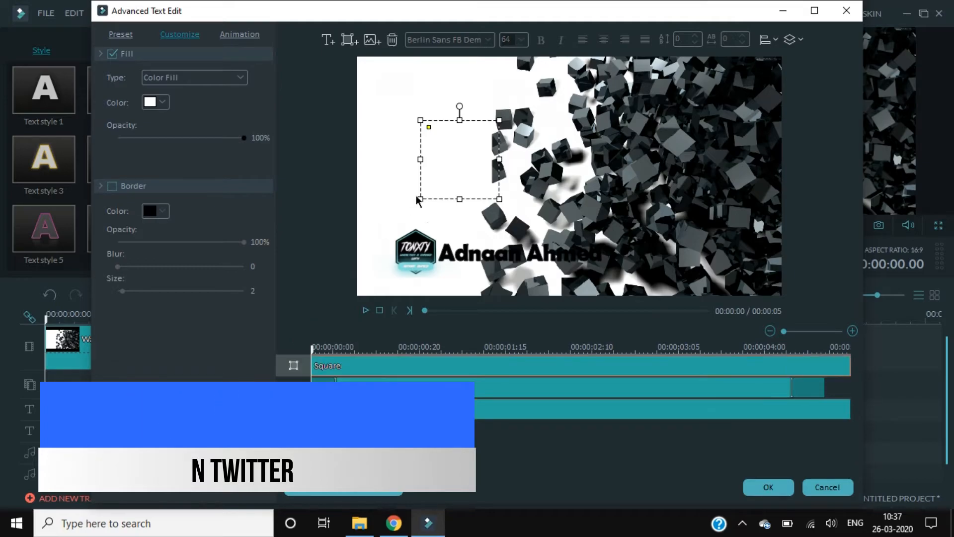
pyautogui.moveTo(467, 169); pyautogui.dragTo(624, 259)
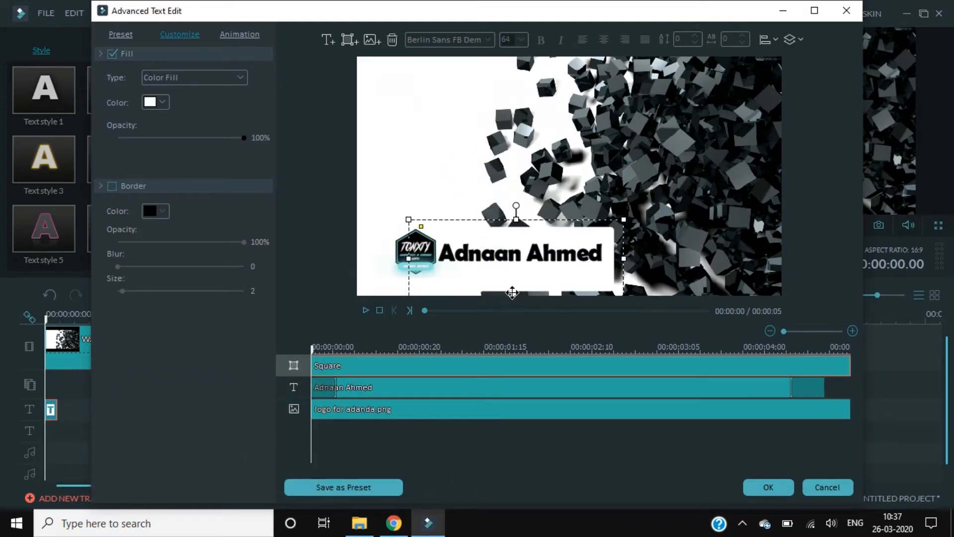
pyautogui.moveTo(492, 220); pyautogui.dragTo(495, 212)
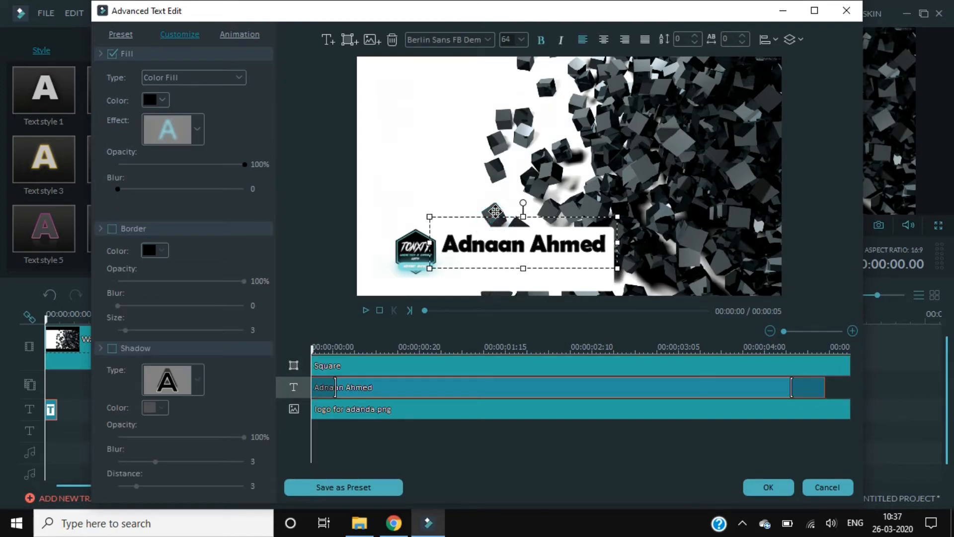
pyautogui.hotkey('ctrl', 'z')
pyautogui.click(441, 367)
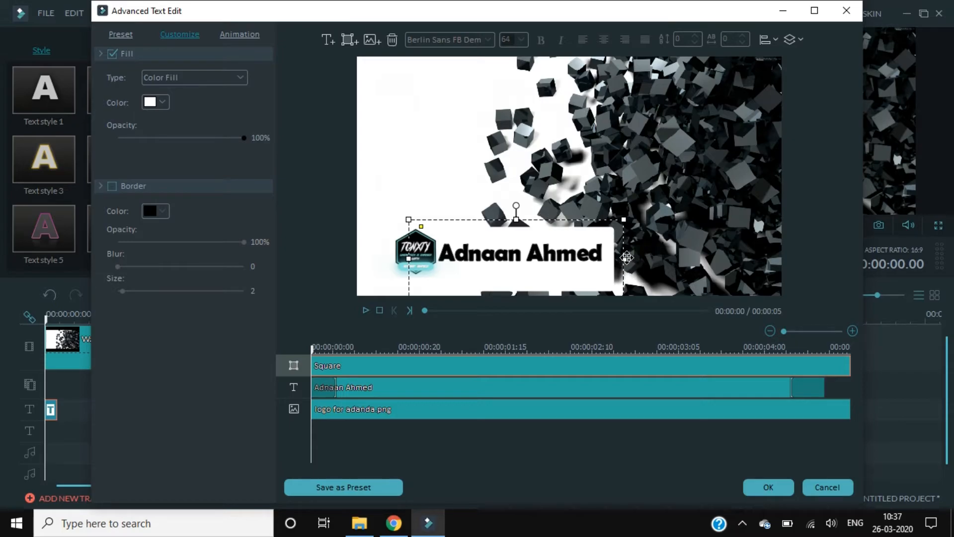
pyautogui.moveTo(624, 217); pyautogui.dragTo(640, 145)
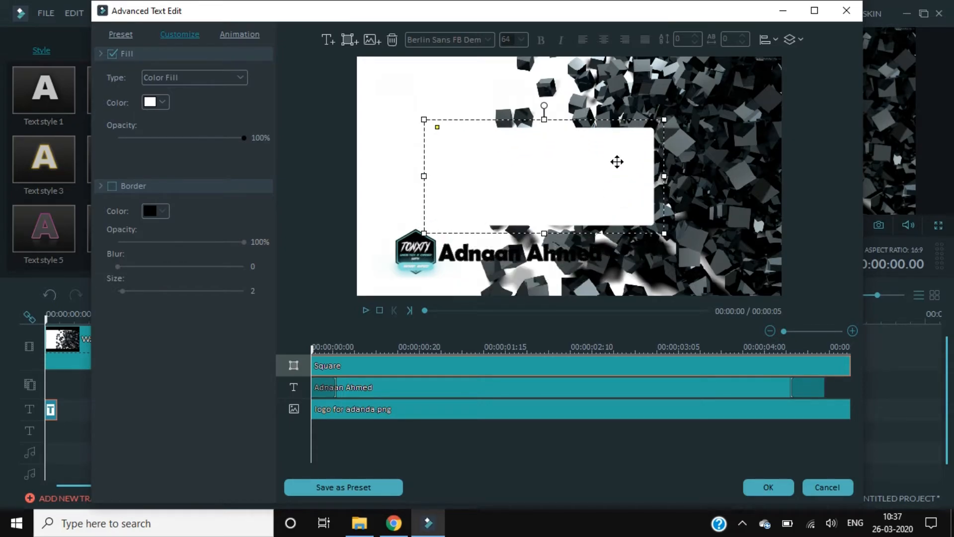
# Fill the square cyan at 80% opacity and give it a white border
pyautogui.click(164, 103)
pyautogui.click(194, 151)
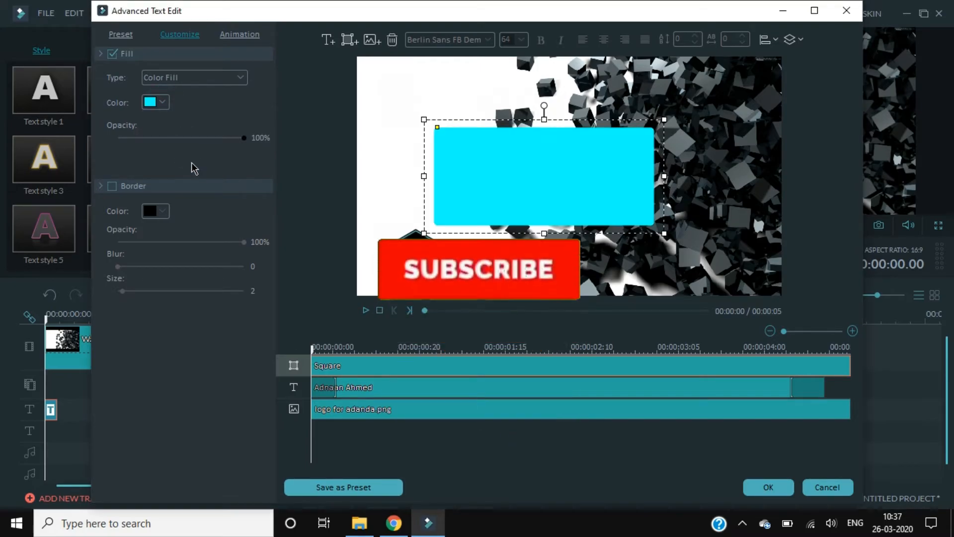
pyautogui.moveTo(243, 138); pyautogui.dragTo(219, 140)
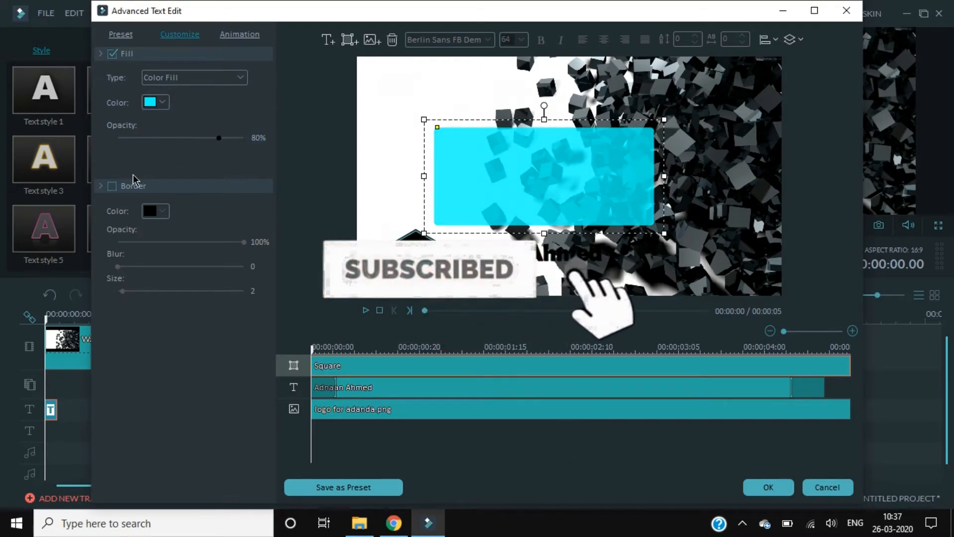
pyautogui.click(124, 187)
pyautogui.click(164, 211)
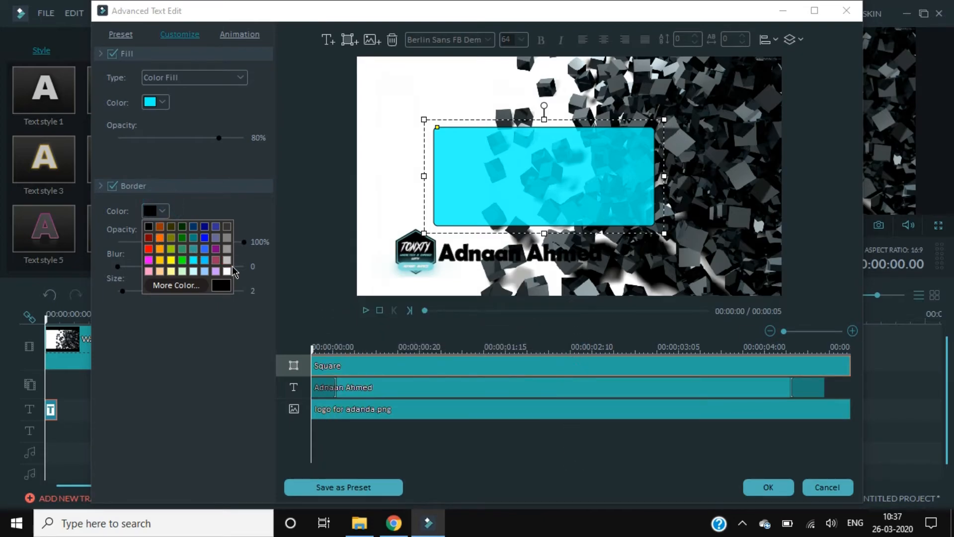
pyautogui.click(228, 274)
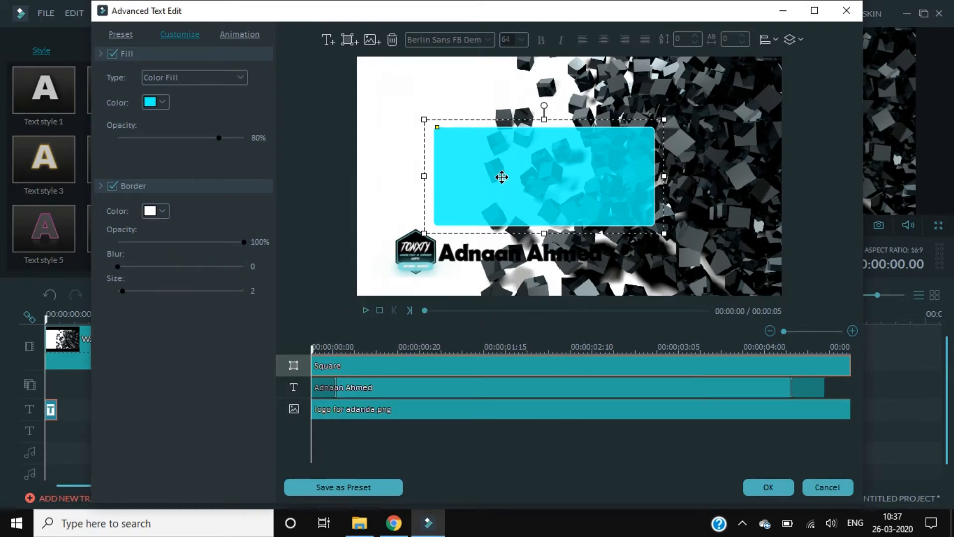
# Reshape the cyan square into a thin bar behind the name text
pyautogui.moveTo(500, 183); pyautogui.dragTo(477, 216)
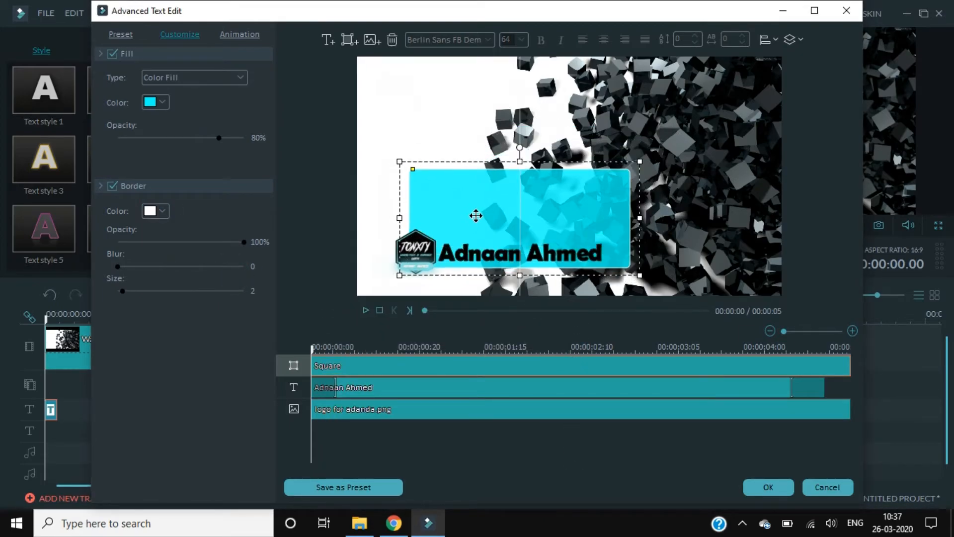
pyautogui.moveTo(520, 162); pyautogui.dragTo(520, 233)
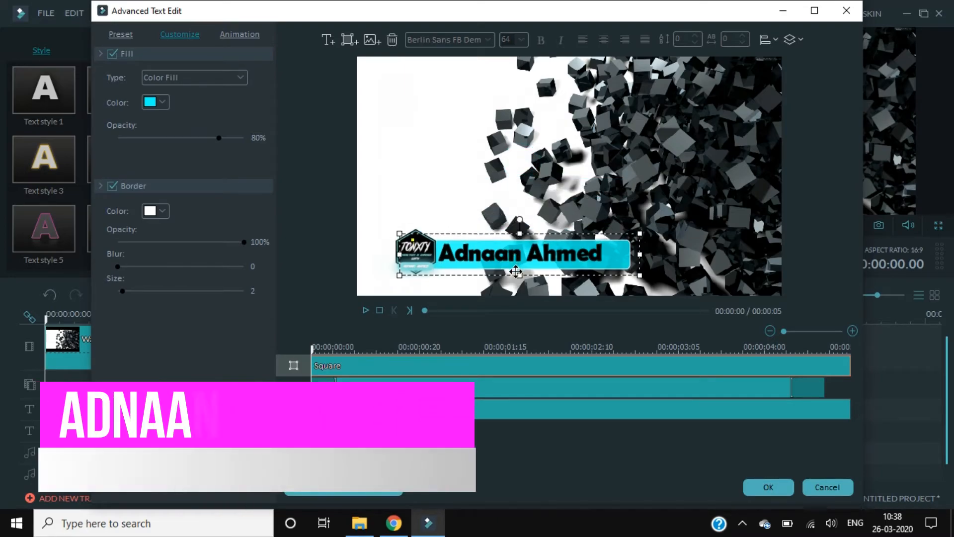
pyautogui.moveTo(520, 275); pyautogui.dragTo(520, 269)
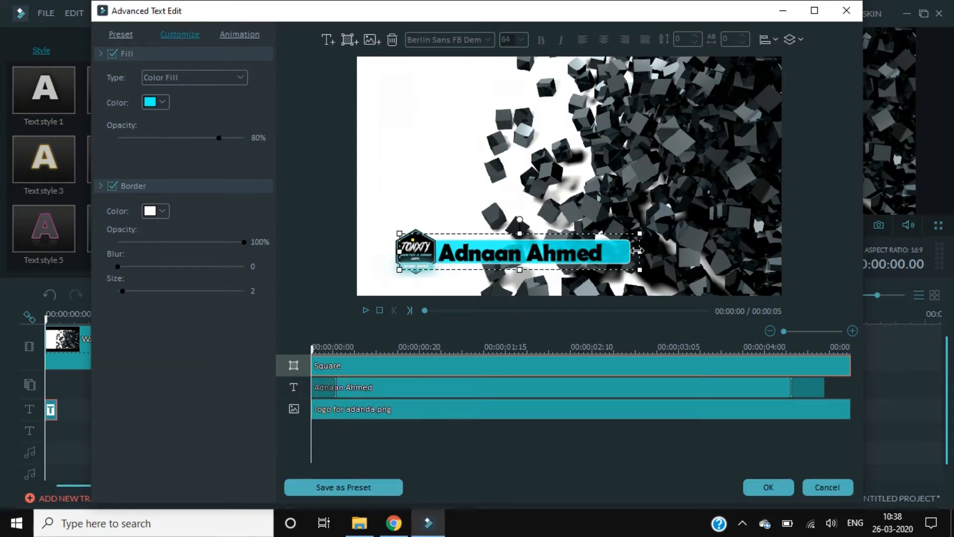
pyautogui.moveTo(639, 252); pyautogui.dragTo(633, 253)
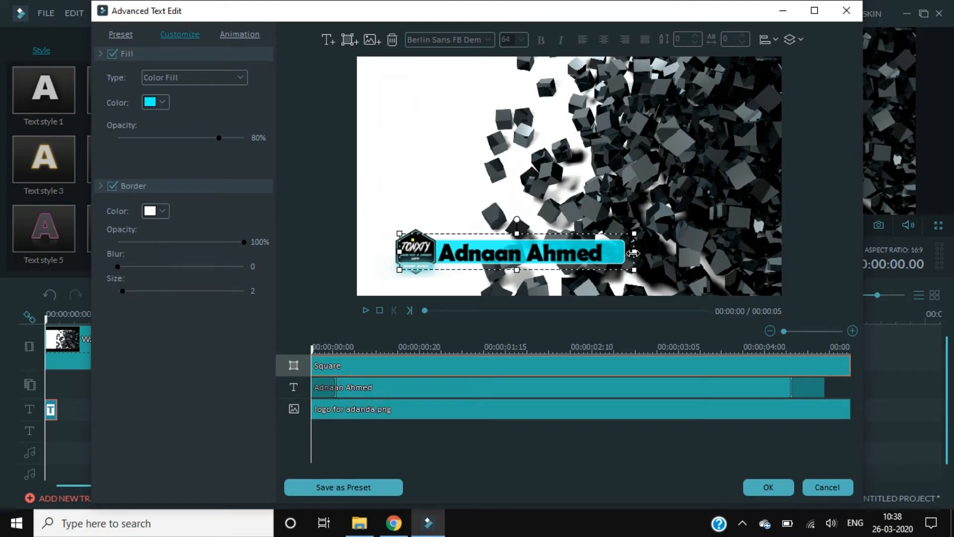
# Shrink the name text slightly and give its lettering a cyan outline
pyautogui.click(457, 387)
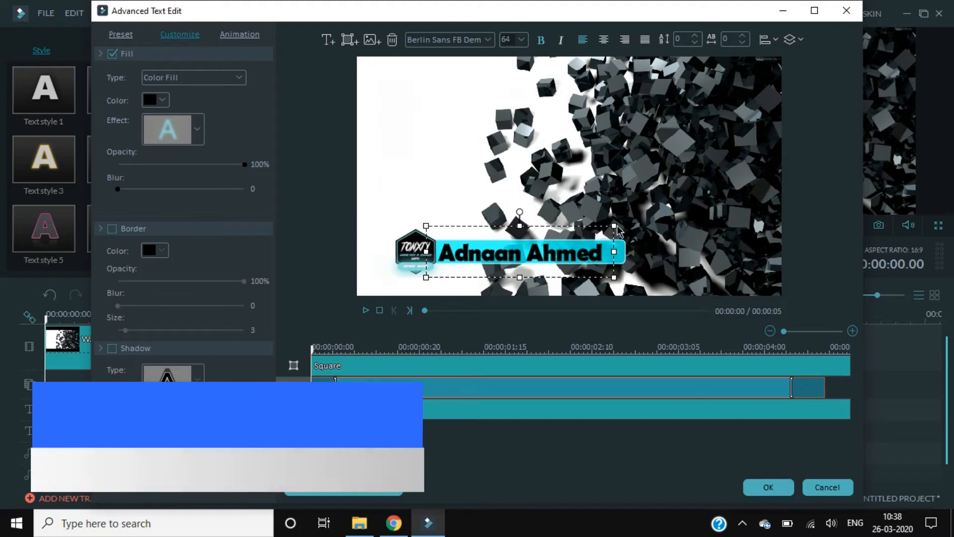
pyautogui.moveTo(615, 226); pyautogui.dragTo(571, 222)
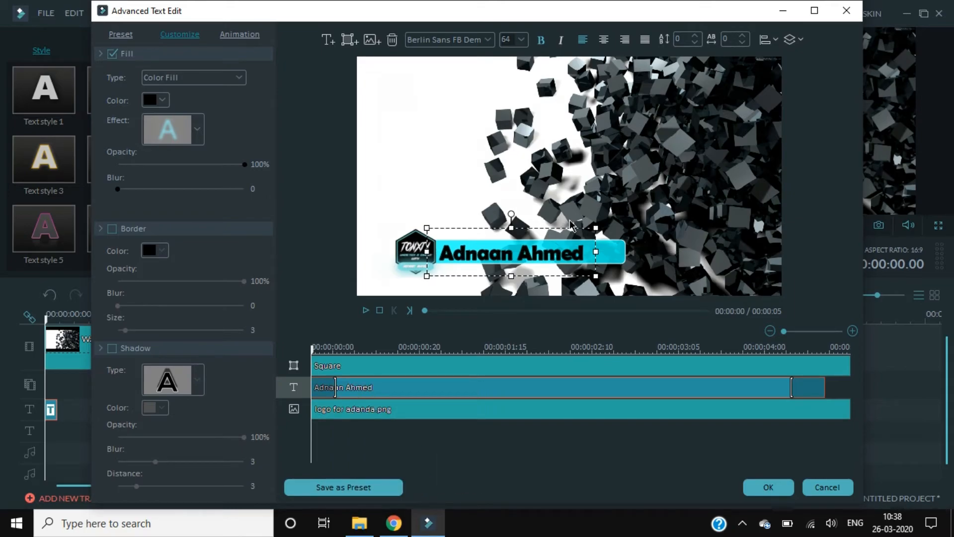
pyautogui.click(135, 230)
pyautogui.click(155, 250)
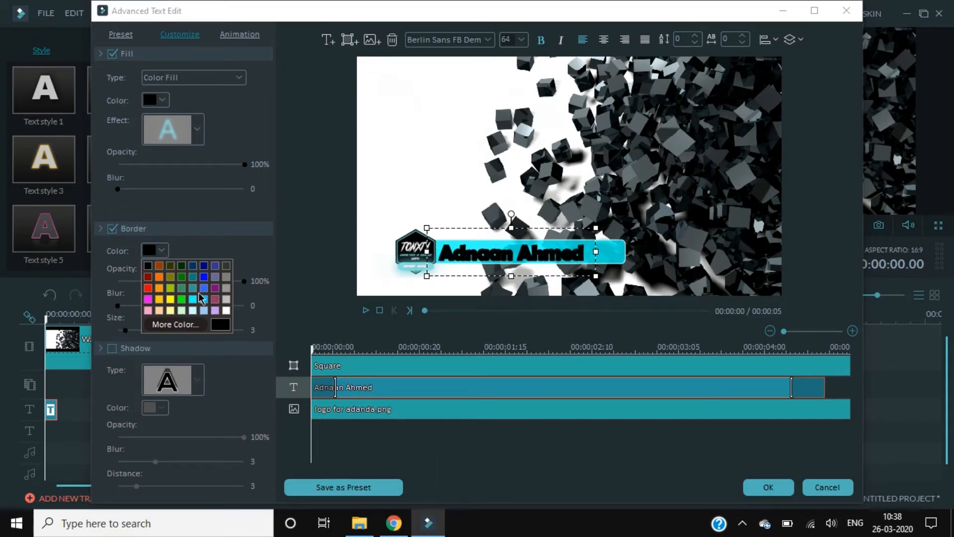
pyautogui.click(193, 300)
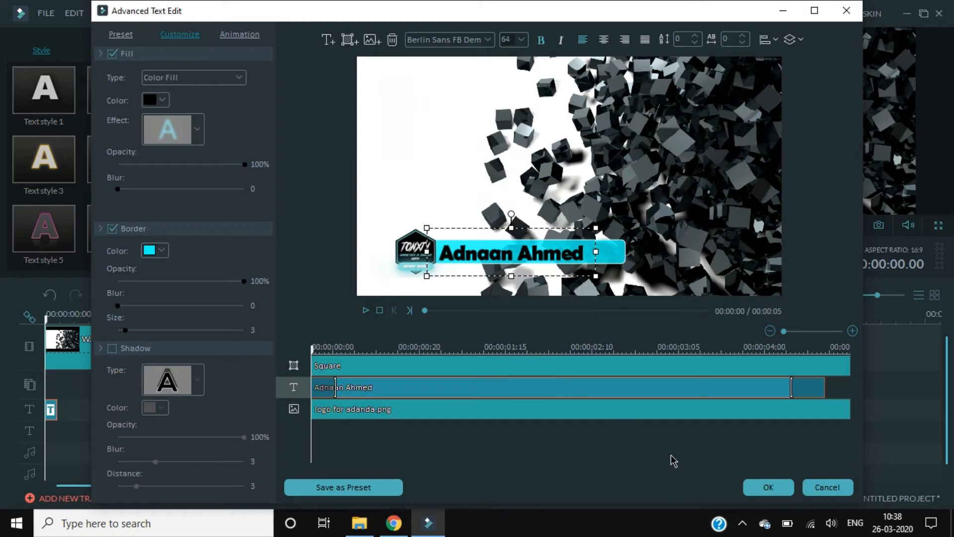
# Apply the text edits and reopen Advanced editing with the cyan bar selected
pyautogui.click(756, 492)
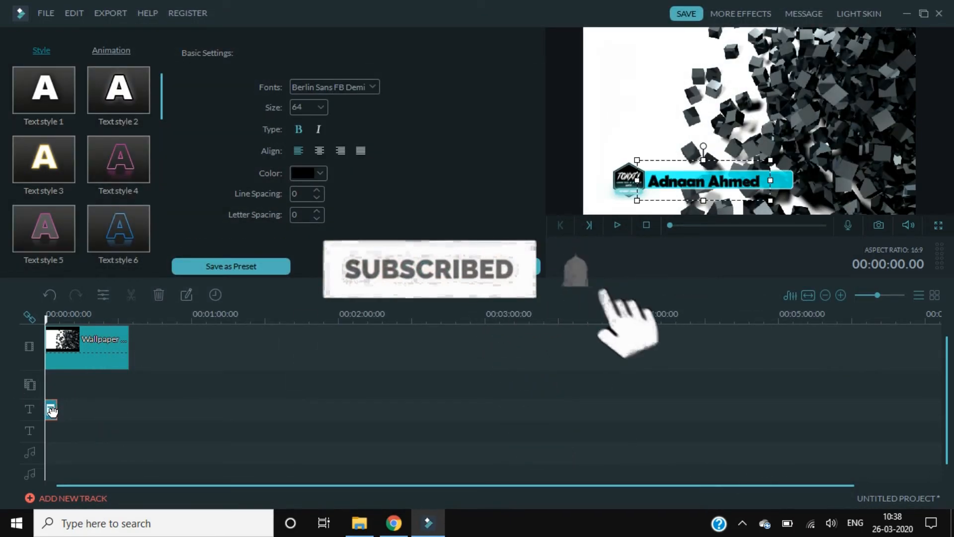
pyautogui.click(432, 267)
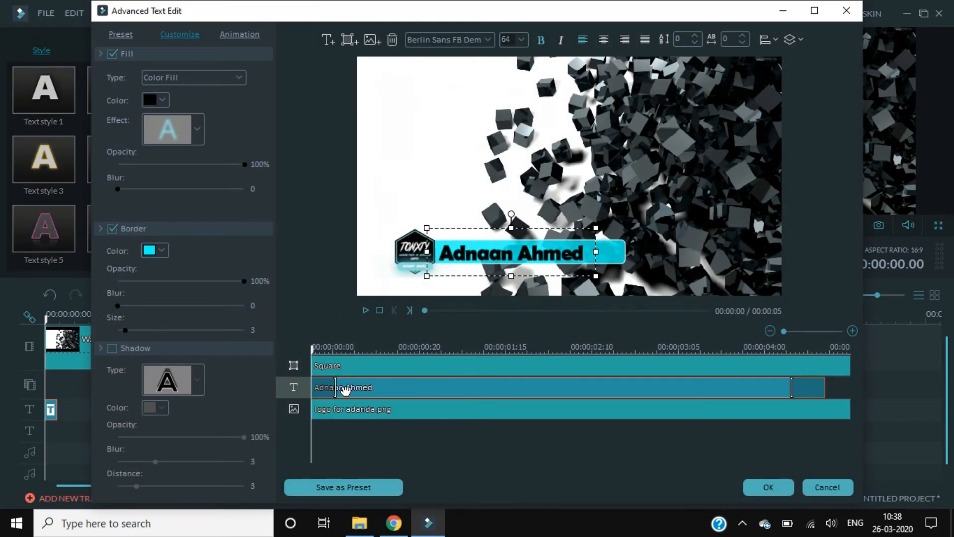
pyautogui.click(372, 366)
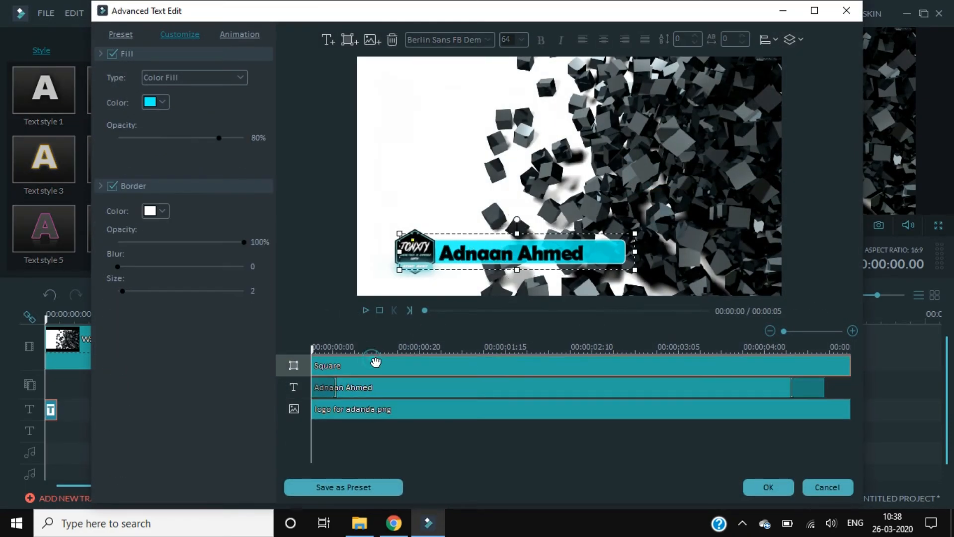
# Give the cyan bar a Left Dir Insert entrance and the logo a Down Dir Insert entrance
pyautogui.click(240, 35)
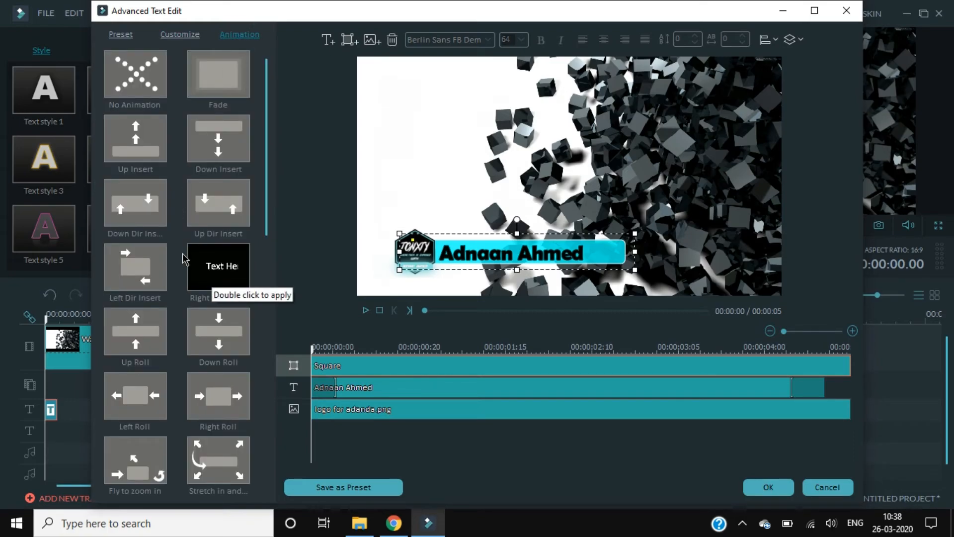
pyautogui.click(143, 267)
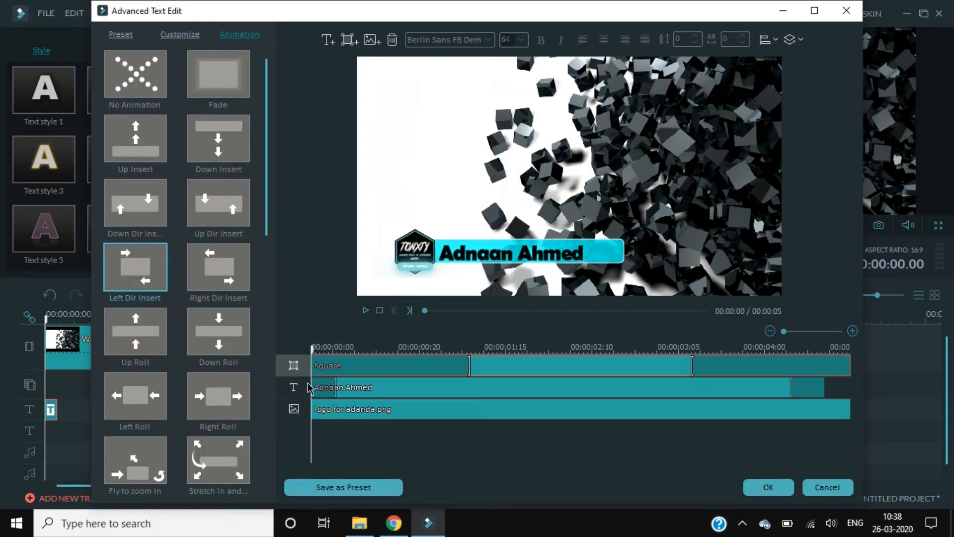
pyautogui.click(339, 410)
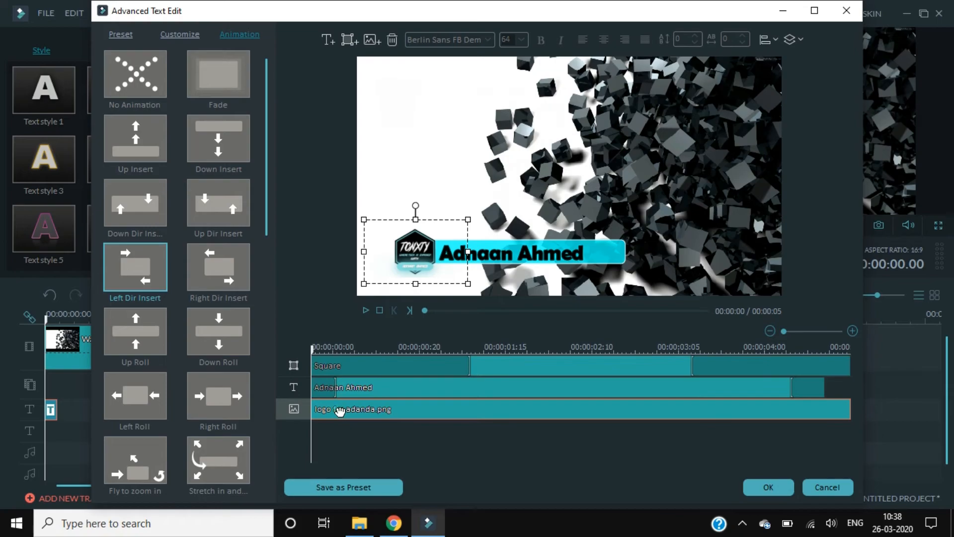
pyautogui.click(135, 203)
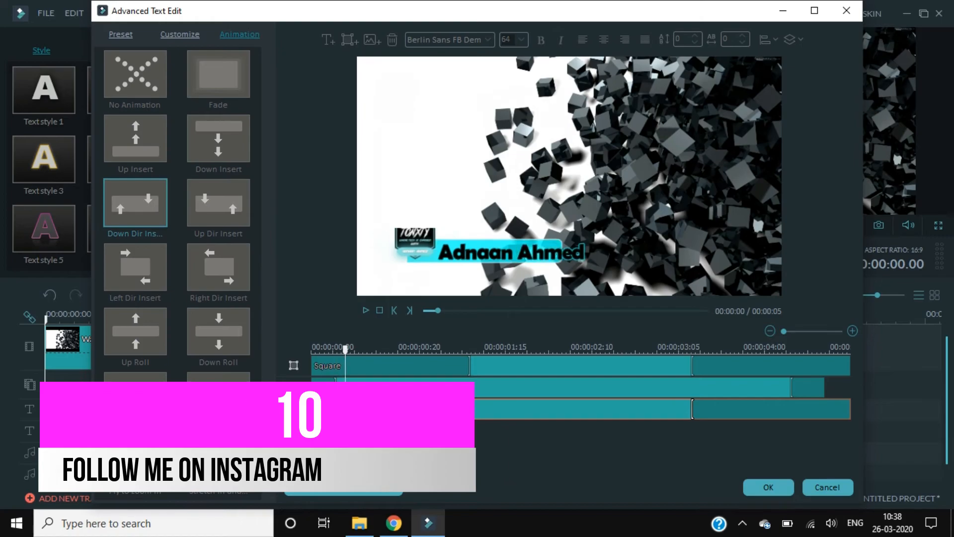
# Shorten the bar's entrance animation and adjust the name text's entrance timing
pyautogui.click(470, 367)
pyautogui.moveTo(459, 366)
pyautogui.mouseDown()
pyautogui.moveTo(366, 369)
pyautogui.moveTo(388, 391)
pyautogui.moveTo(410, 395)
pyautogui.mouseUp()
pyautogui.click(330, 393)
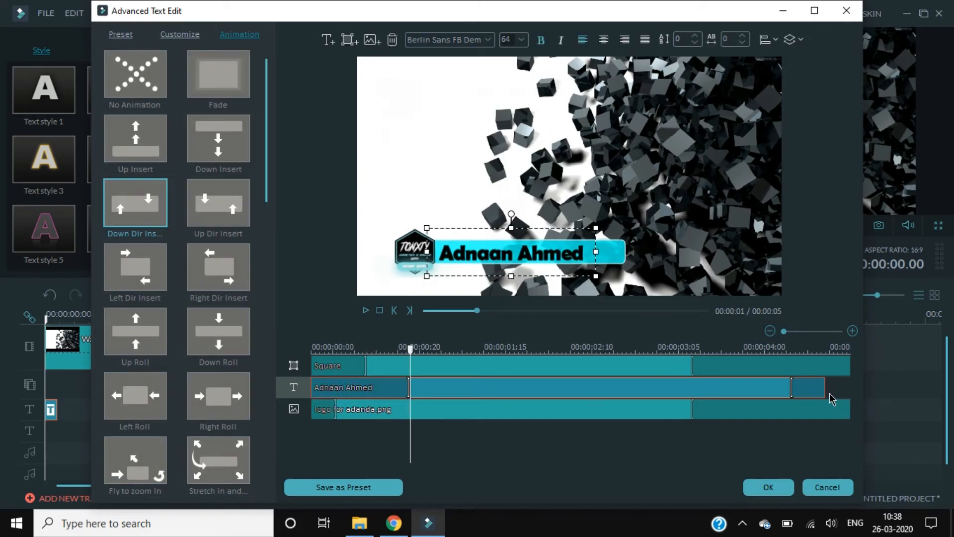